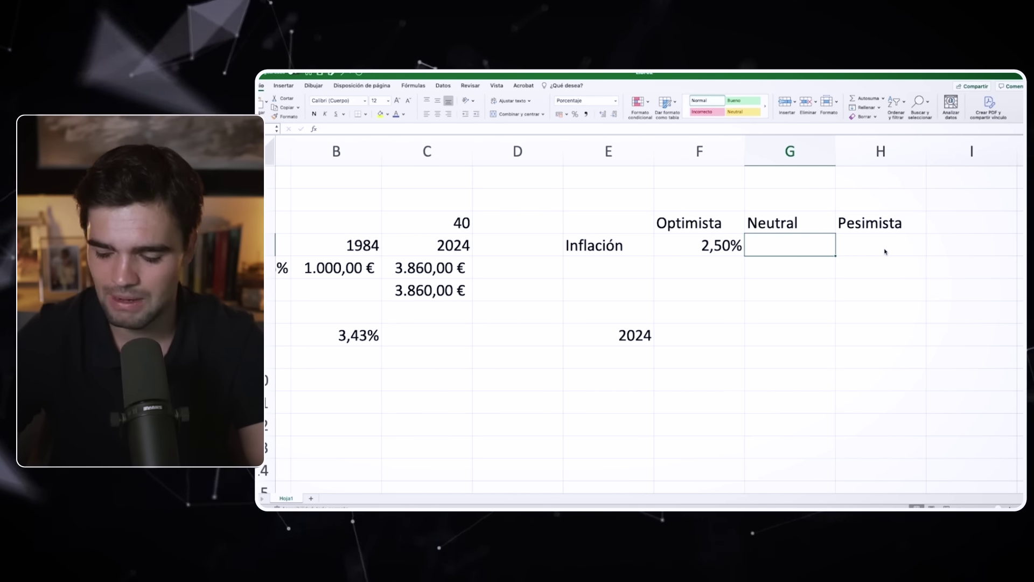
Enter inflation rates of 3% for the Neutral scenario in G4 and 3.5% for the Pesimista scenario in H4
type("3%")
key("Return")
key("Up")
key("Right")
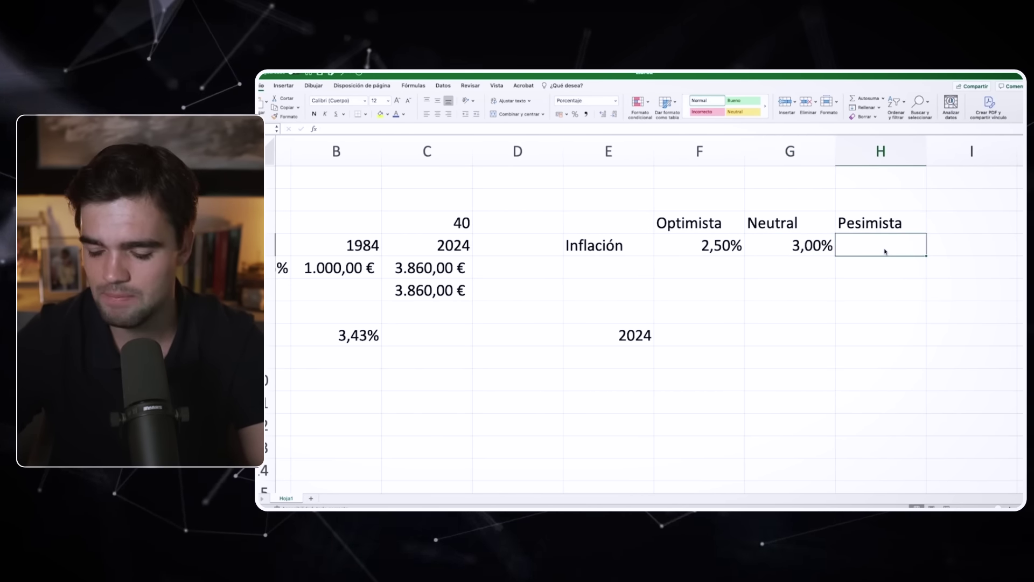
key("Down")
key("Down")
key("Left")
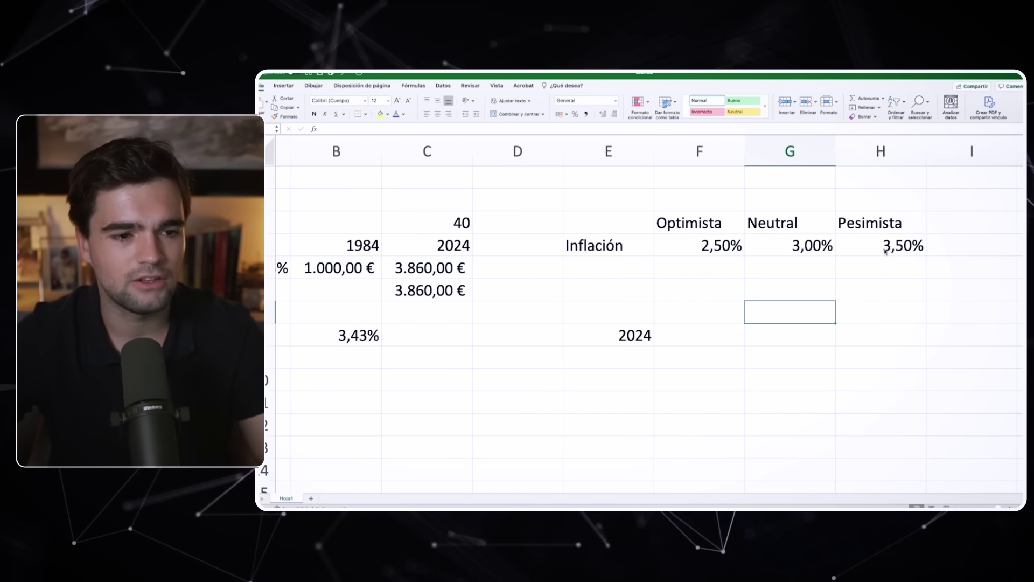
Enter the formula =E8+C3 in F8 to calculate the Optimista scenario's future year
key("Down")
key("Left")
key("Left")
key("Right")
key("Left")
key("Right")
type("=")
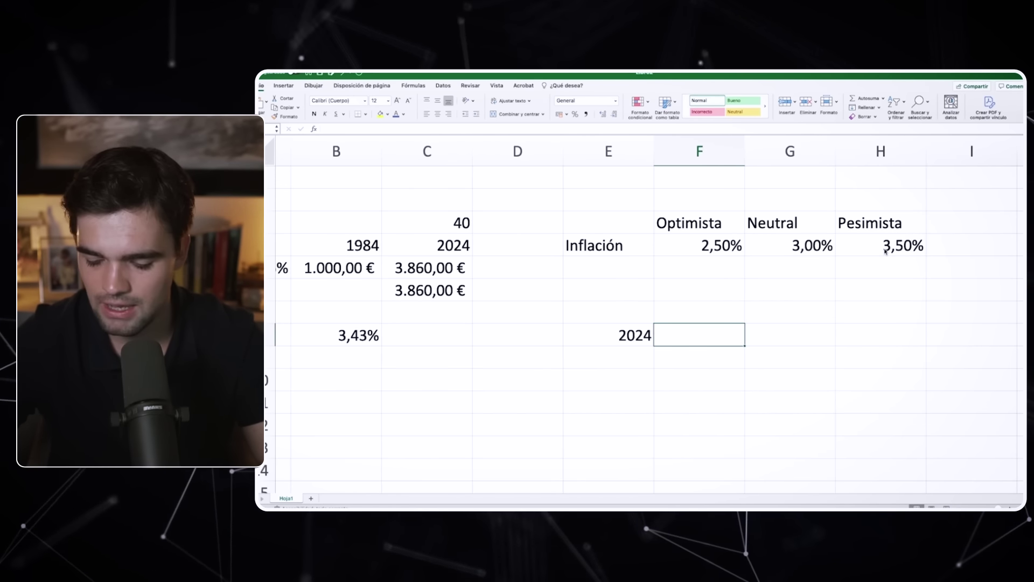
key("Left")
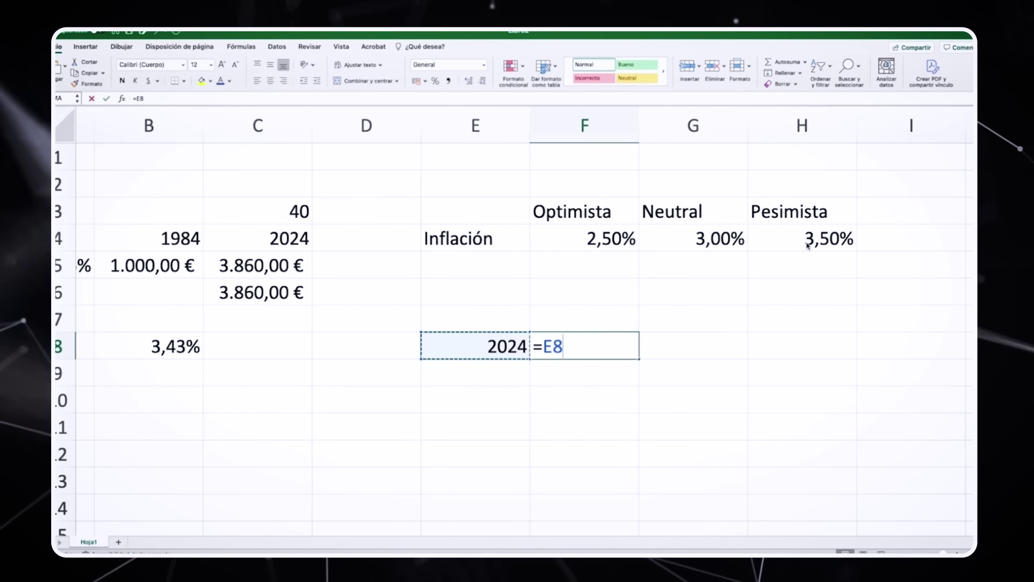
type("+")
key("Up")
key("Up")
key("Up")
key("Up")
key("Left")
key("Left")
key("Up")
key("Left")
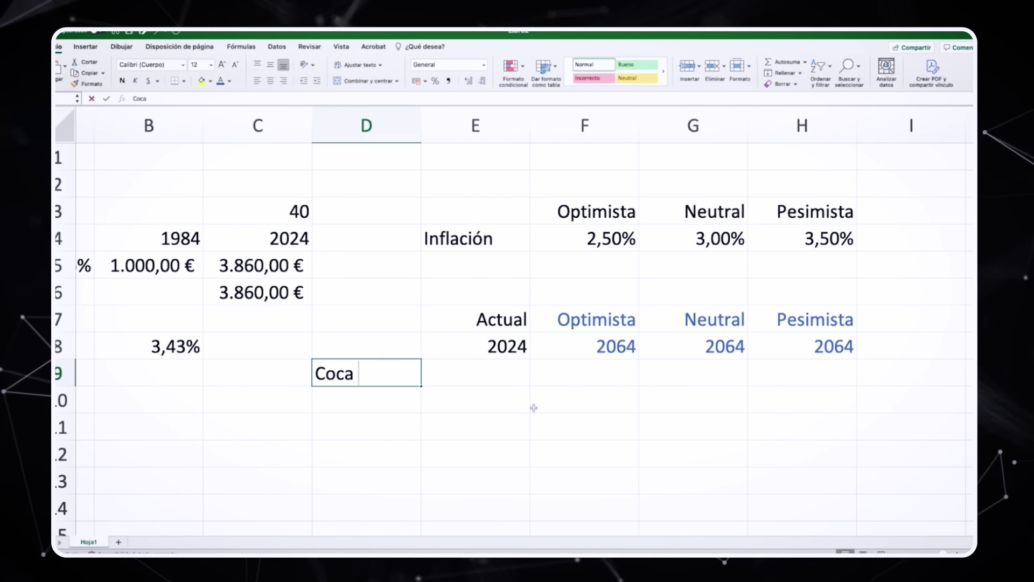
Label the first product row "Coca Cola" in D9
type("a")
key("Return")
key("Up")
key("Right")
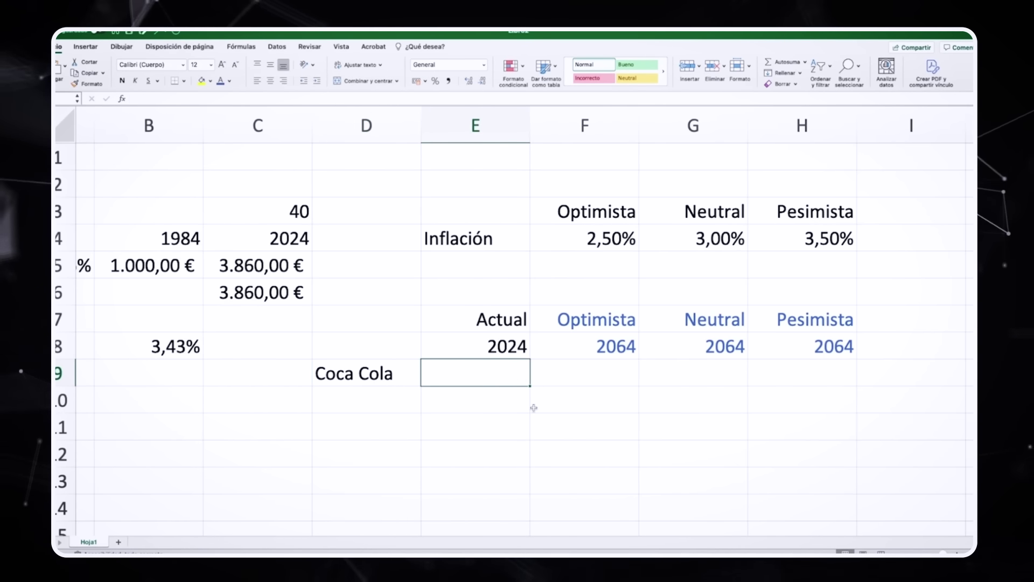
Format the Coca Cola price cells E9:H9 as Moneda with the € symbol and two decimal places
key("shift+Right")
key("shift+Right")
key("shift+Right")
key("super+1")
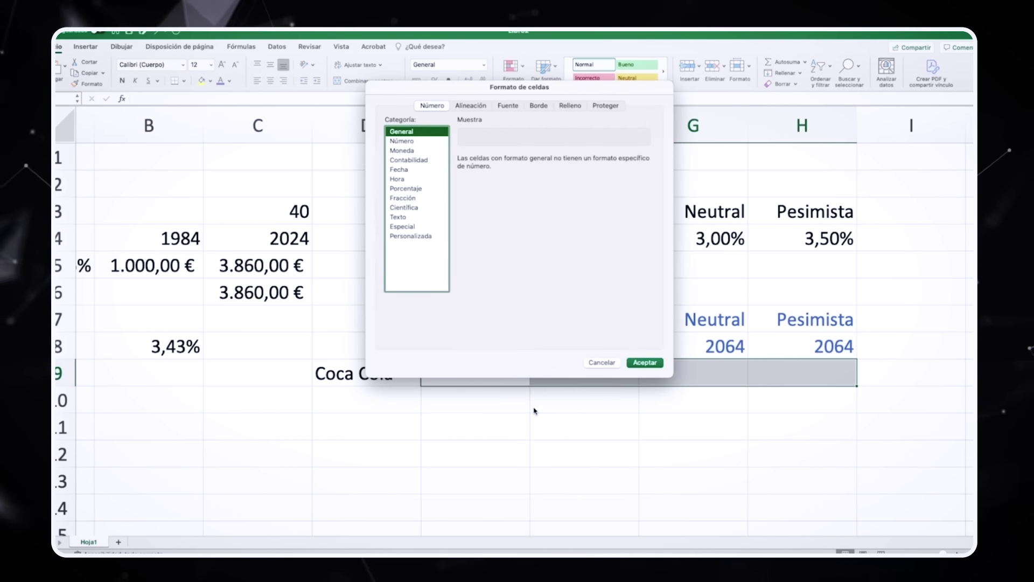
key("Down")
key("Down")
key("Up")
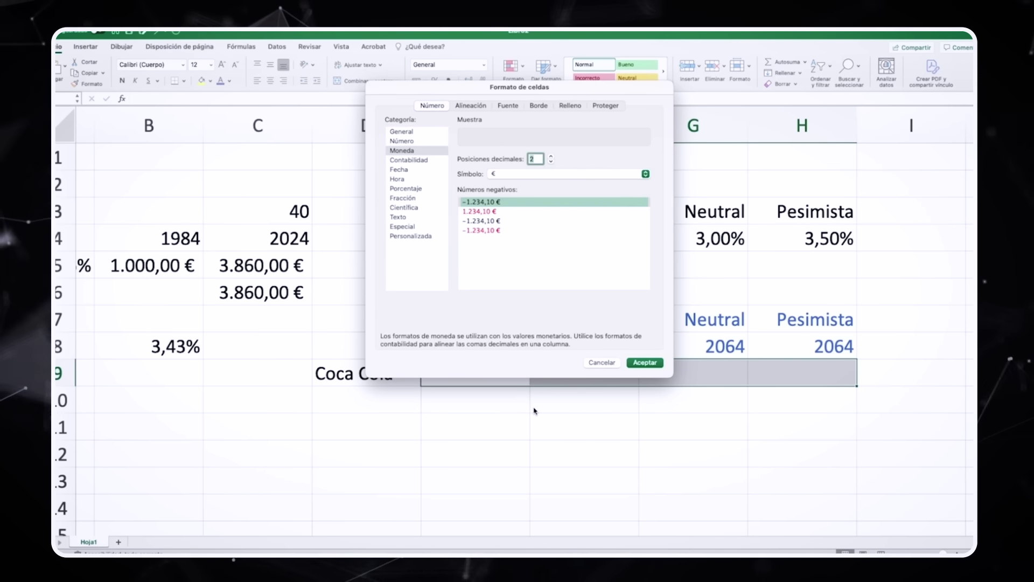
key("Return")
key("Up")
key("Left")
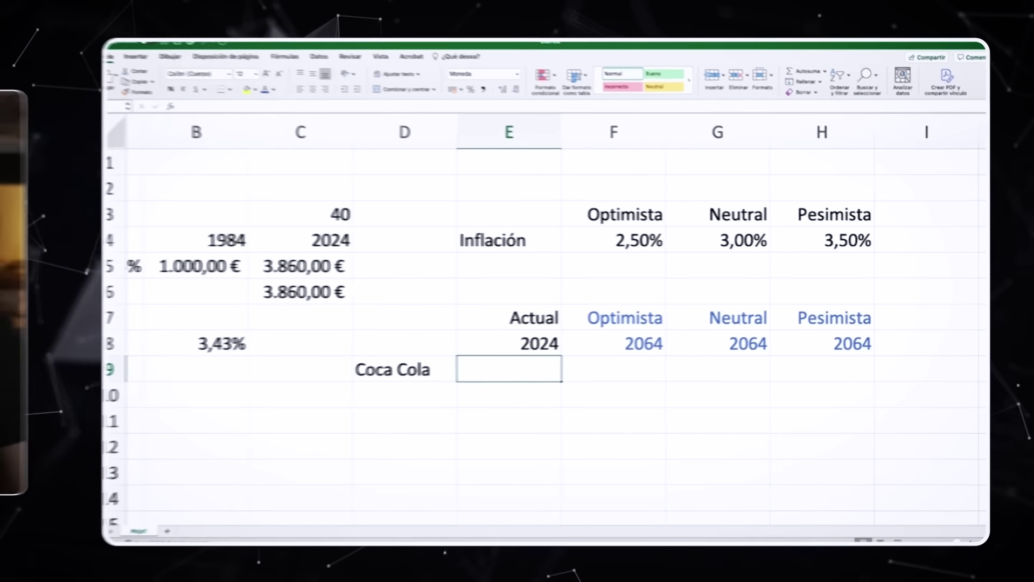
Enter 3 € as the 2024 Coca Cola price in E9
type("3")
key("Return")
key("Up")
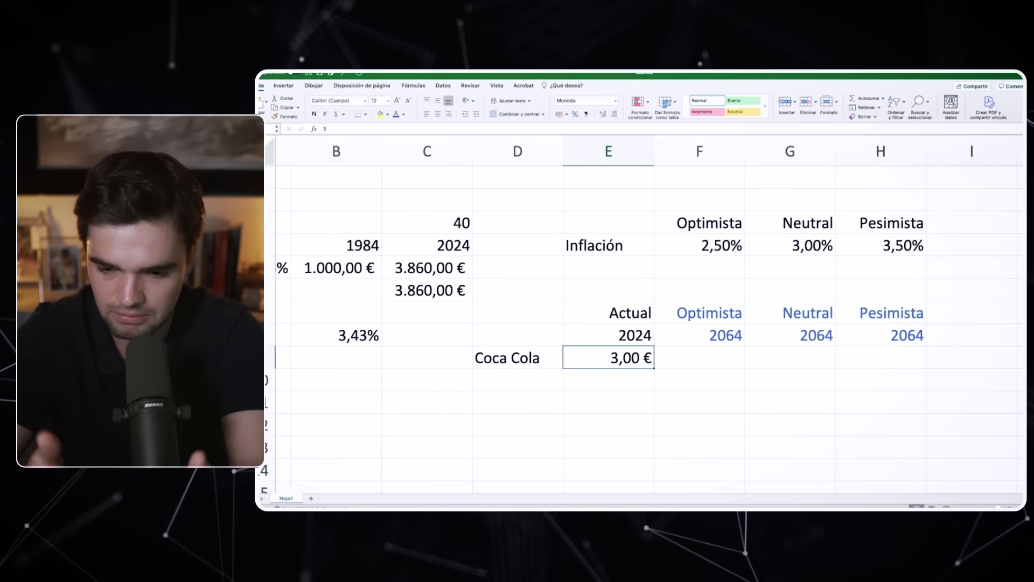
Review the Coca Cola row, the future years and the inflation rates for the three scenarios
left_click(698, 357)
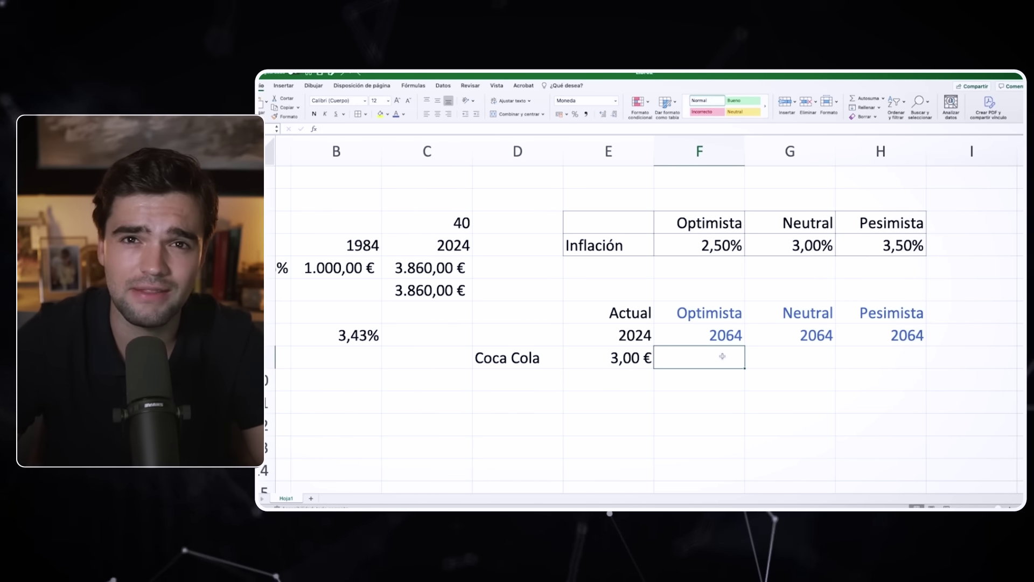
key("Up")
key("Down")
key("Left")
key("Right")
key("Right")
key("Right")
key("Left")
key("Left")
key("Left")
key("Right")
key("Right")
key("Right")
key("Up")
key("Up")
key("Up")
key("Up")
key("Up")
key("Up")
key("Left")
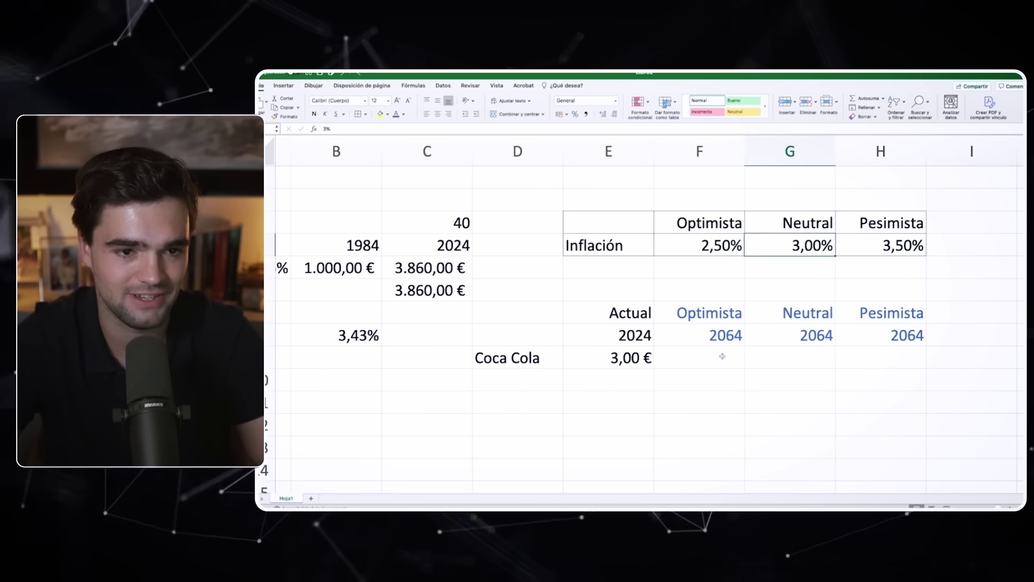
key("Left")
key("Down")
key("Down")
key("Down")
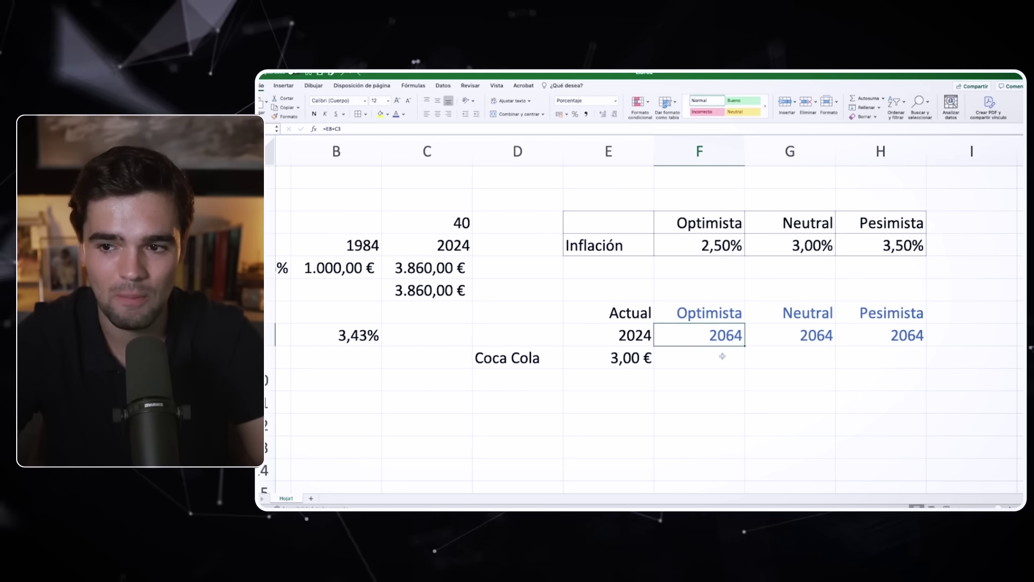
Enter the formula =$E9*(1+F$4)^($C$3) in F9 to project the Coca Cola price in the Optimista scenario
key("Down")
type("=")
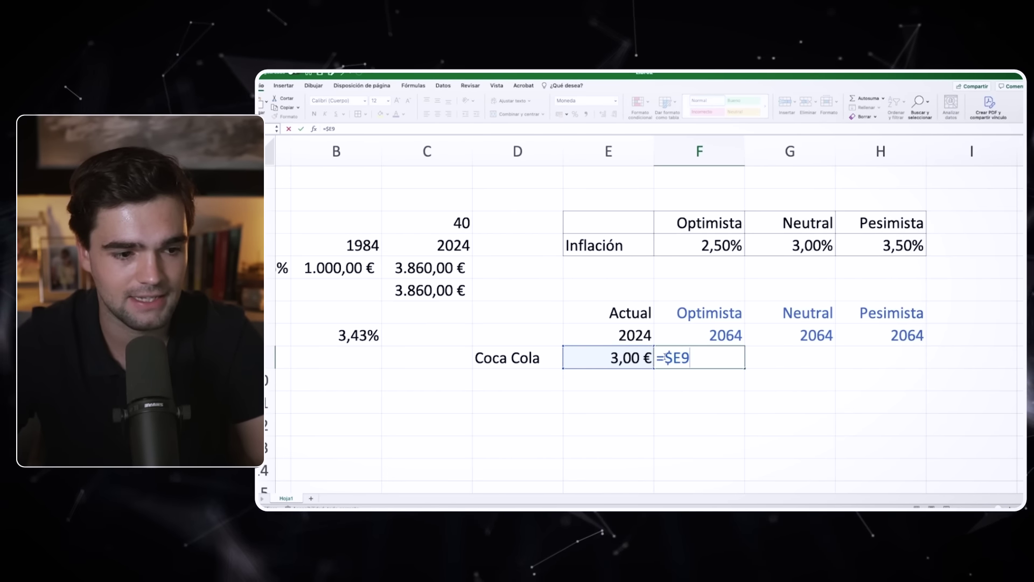
type("(1+F$4")
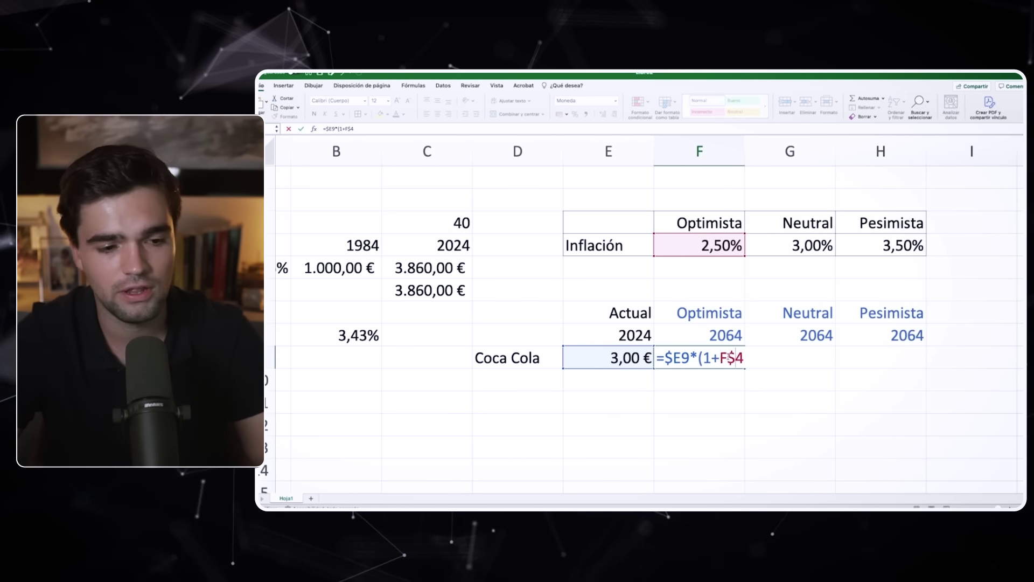
type(")")
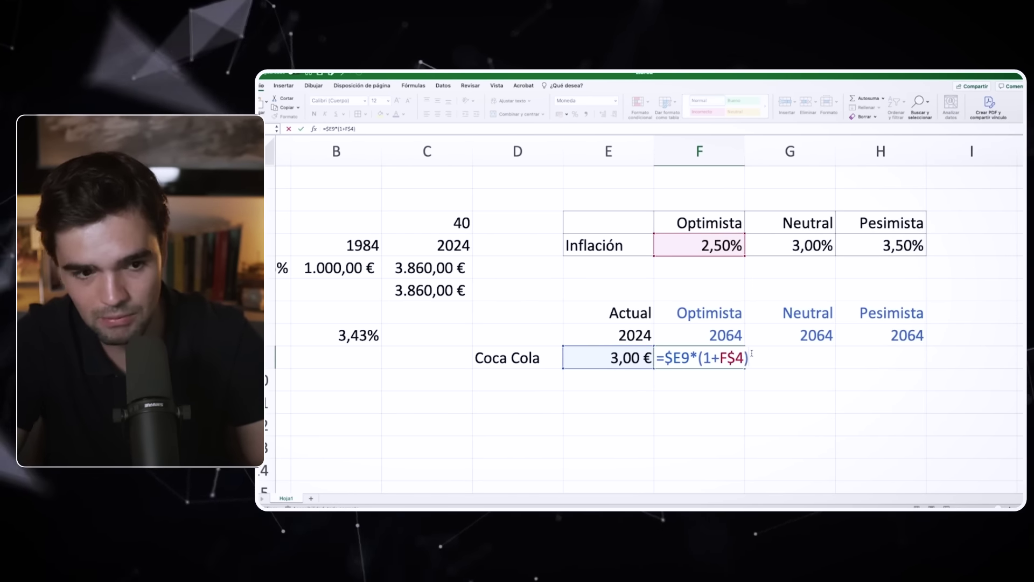
type("^)")
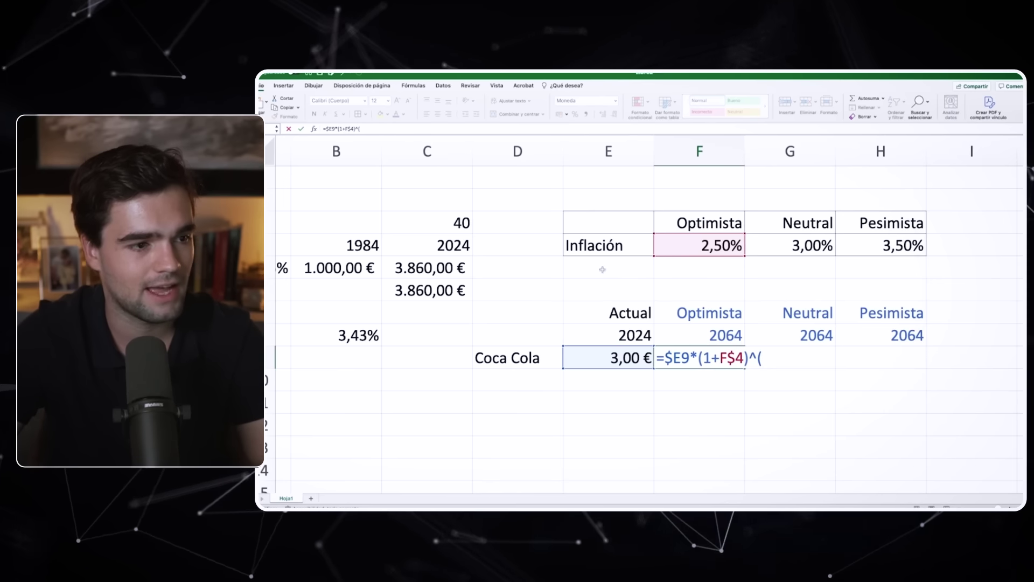
left_click(396, 219)
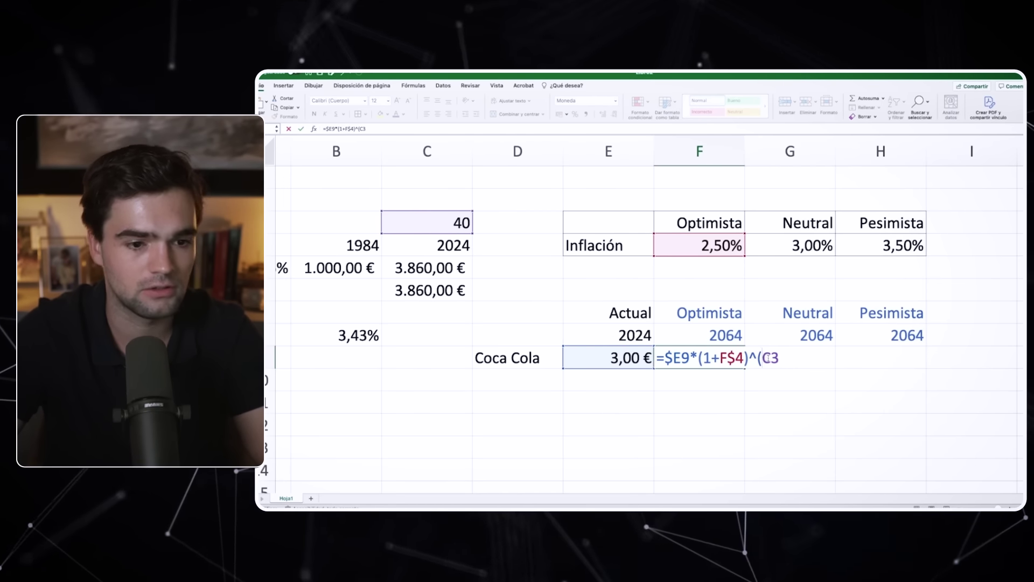
key("F4")
type(")")
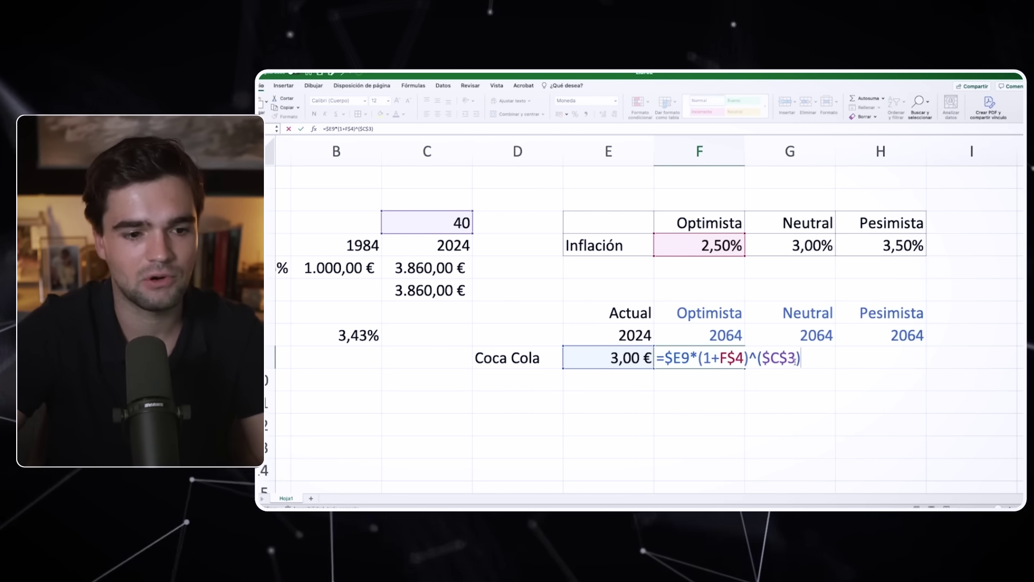
key("Return")
key("Up")
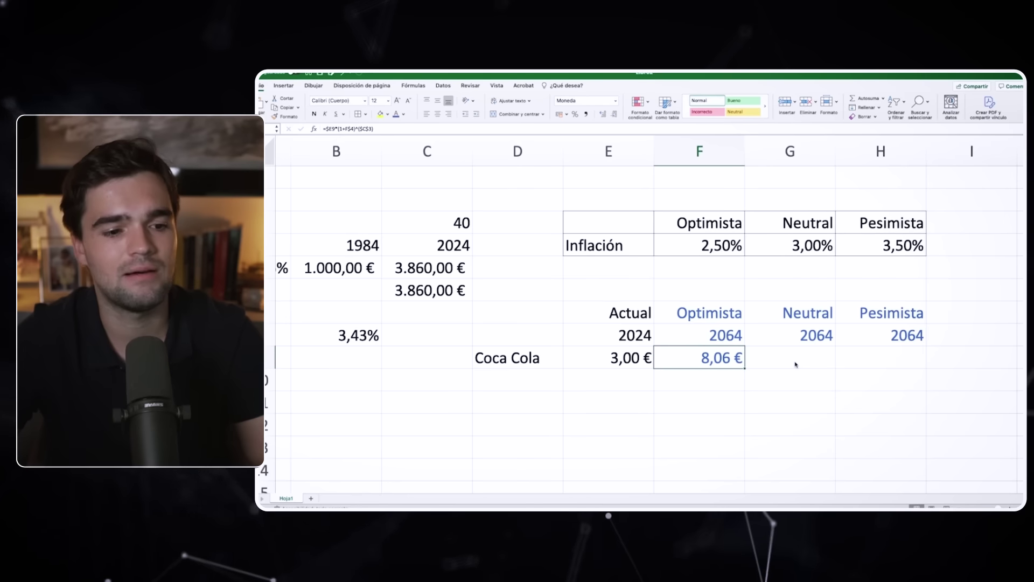
Fill the Coca Cola projection formula from F9 across to the Neutral and Pesimista cells G9:H9
key("shift+Right")
key("shift+Right")
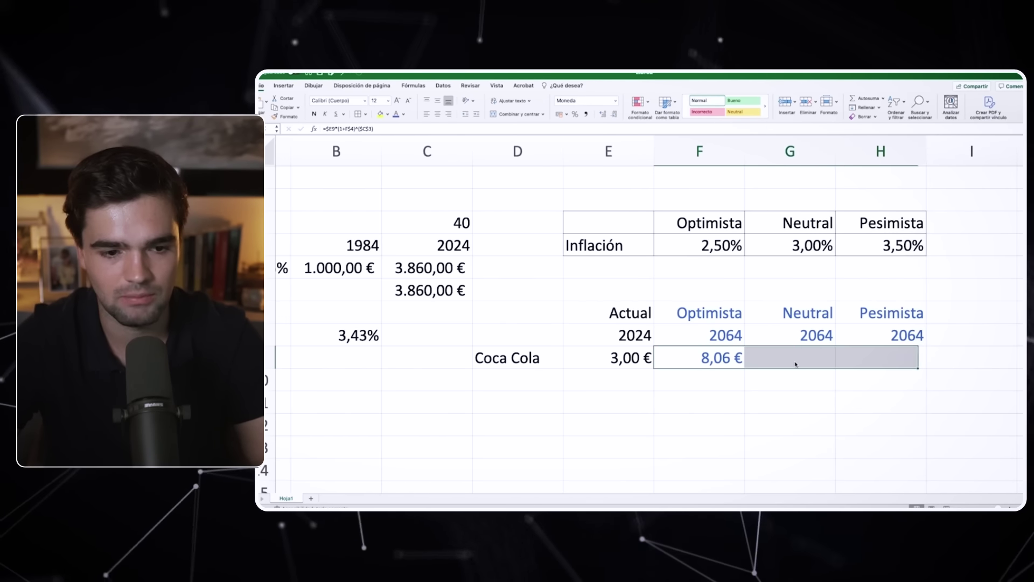
key("ctrl+r")
Check the cell references in the Neutral and Pesimista Coca Cola formulas and compare the projected prices
key("Down")
key("Left")
key("Up")
key("Right")
key("Right")
key("Right")
double_click(827, 358)
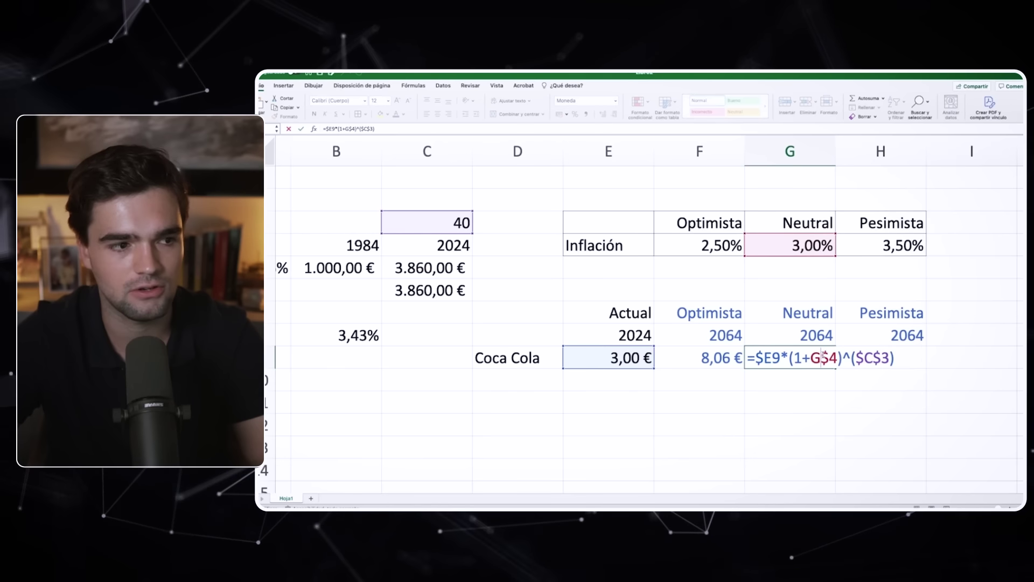
double_click(890, 357)
key("Return")
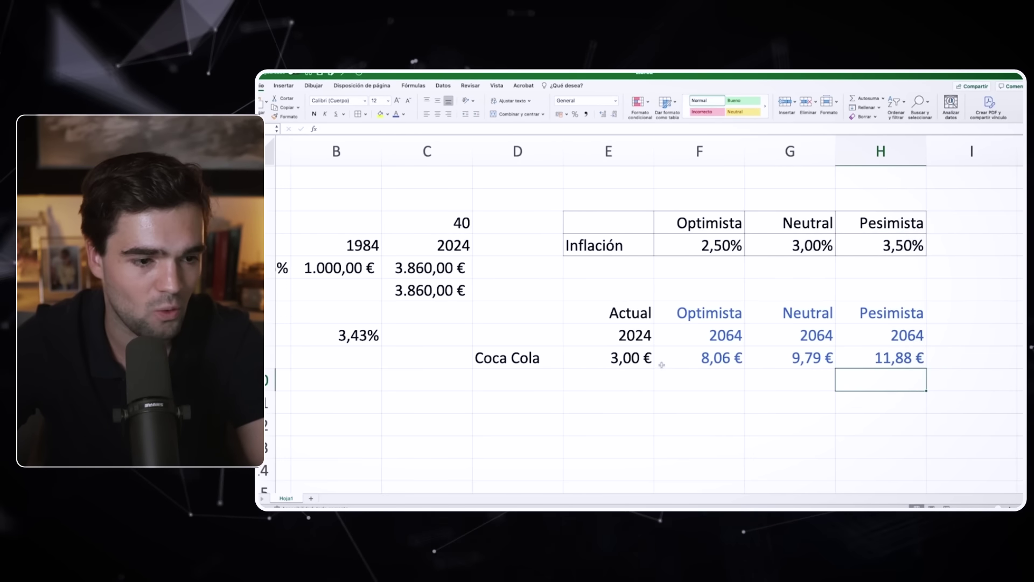
left_click(684, 358)
key("Up")
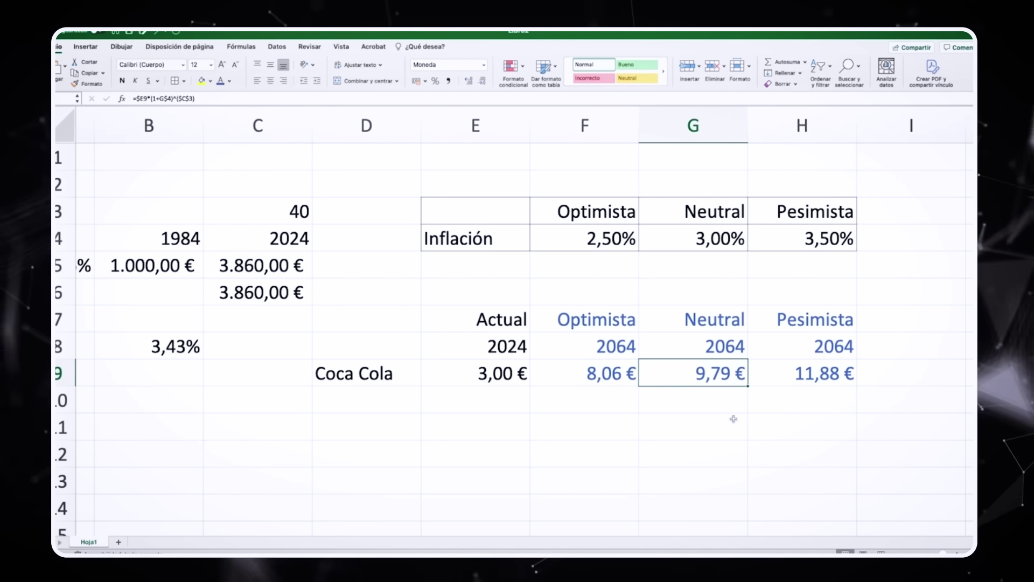
key("Right")
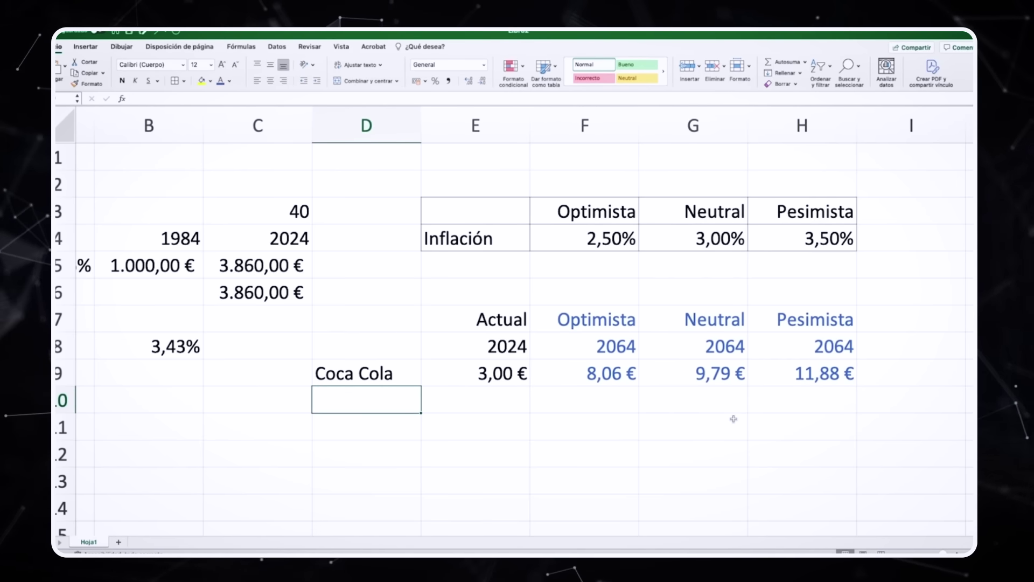
Add a rent row below Coca Cola, labelled "Alquier" in D10, with a 2024 price of 1500 € in E10
type("Alquier")
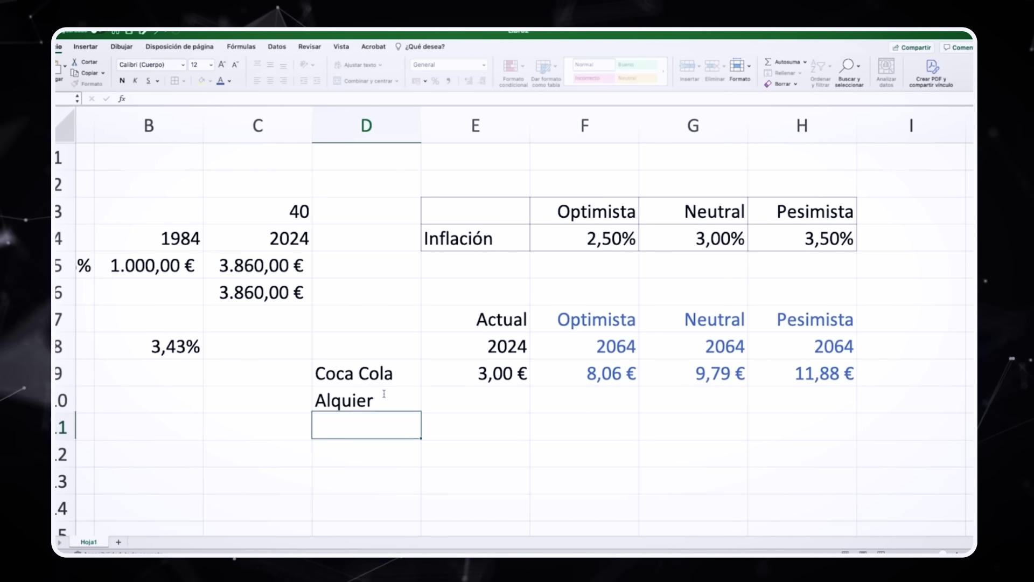
left_click(384, 394)
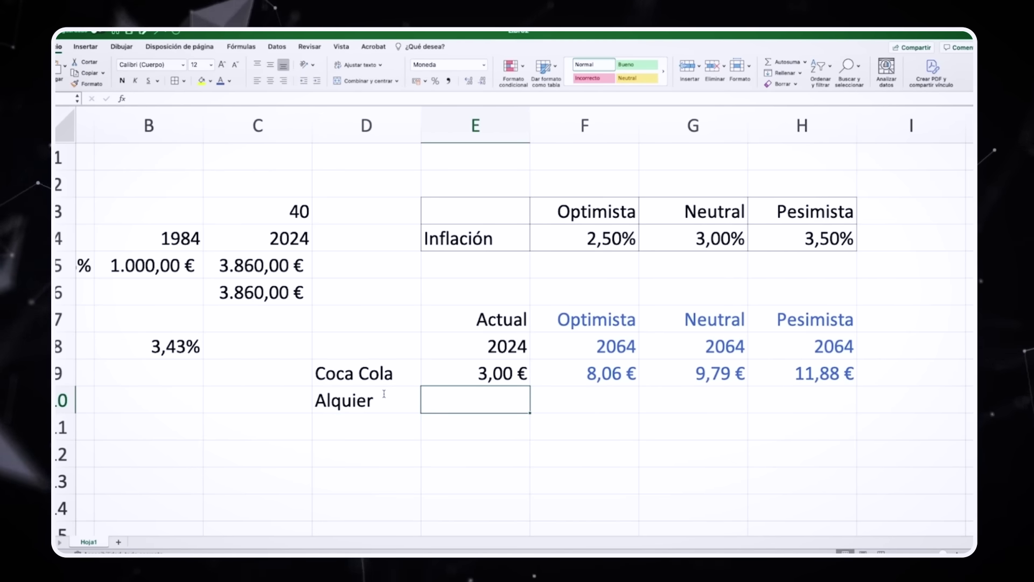
type("1500")
key("Return")
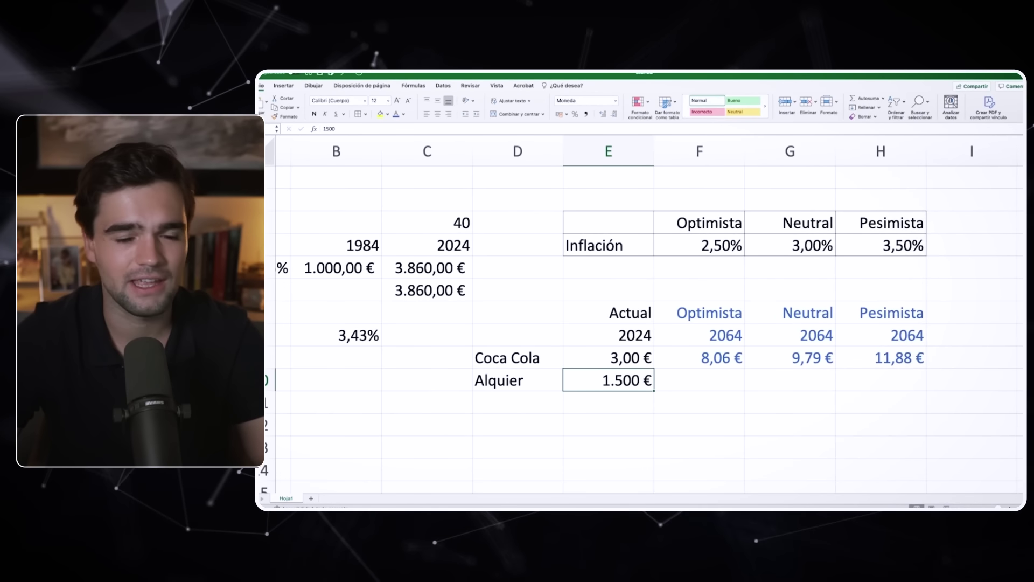
Correct the rent label to "Alquiler" and extend the projection formula =$E10*(1+F$4)^($C$3) from F10 across G10:H10
key("Right")
key("Right")
key("Right")
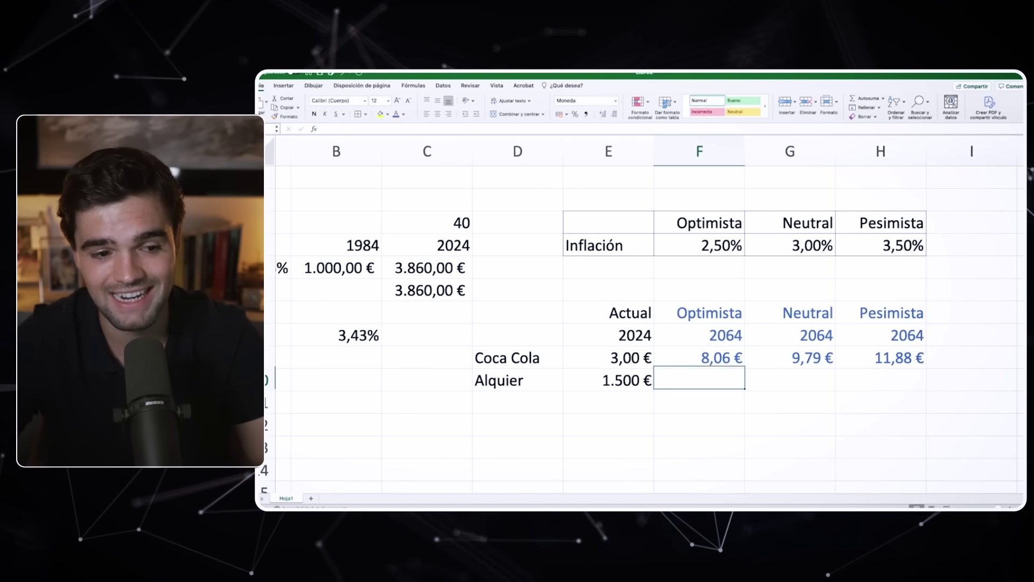
key("Left")
key("Left")
key("Left")
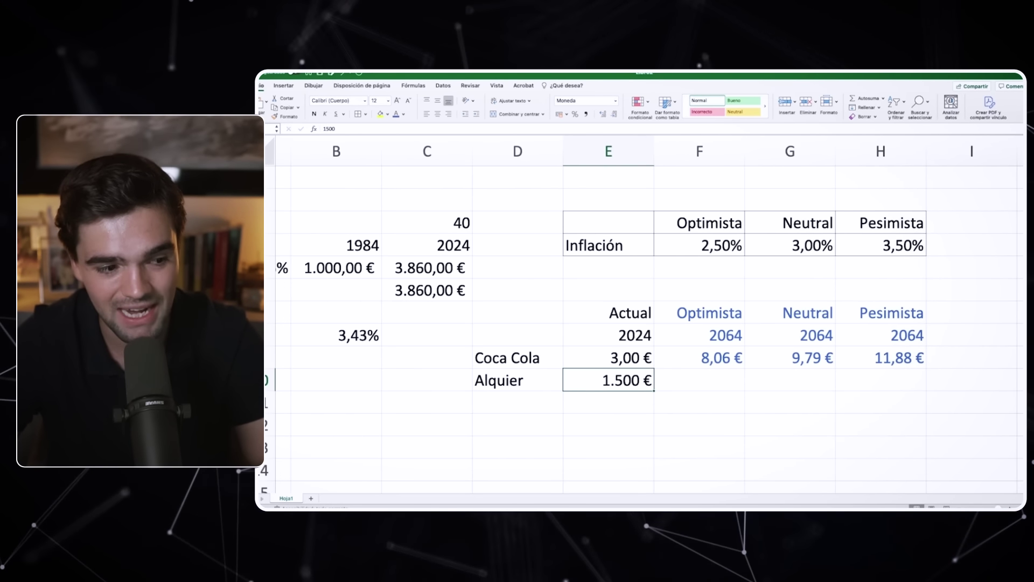
key("Down")
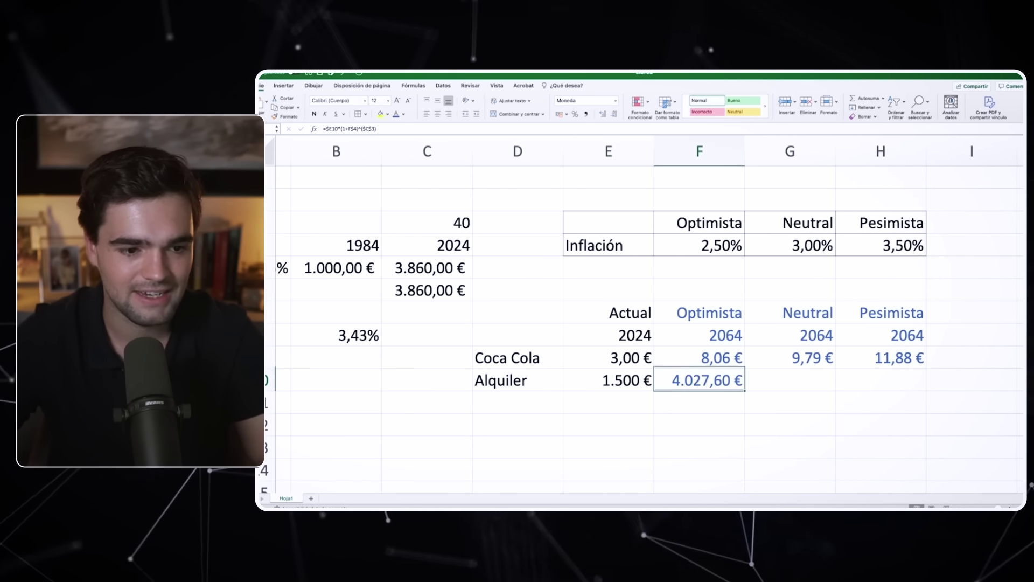
key("Up")
key("Down")
key("shift+Right")
key("shift+Right")
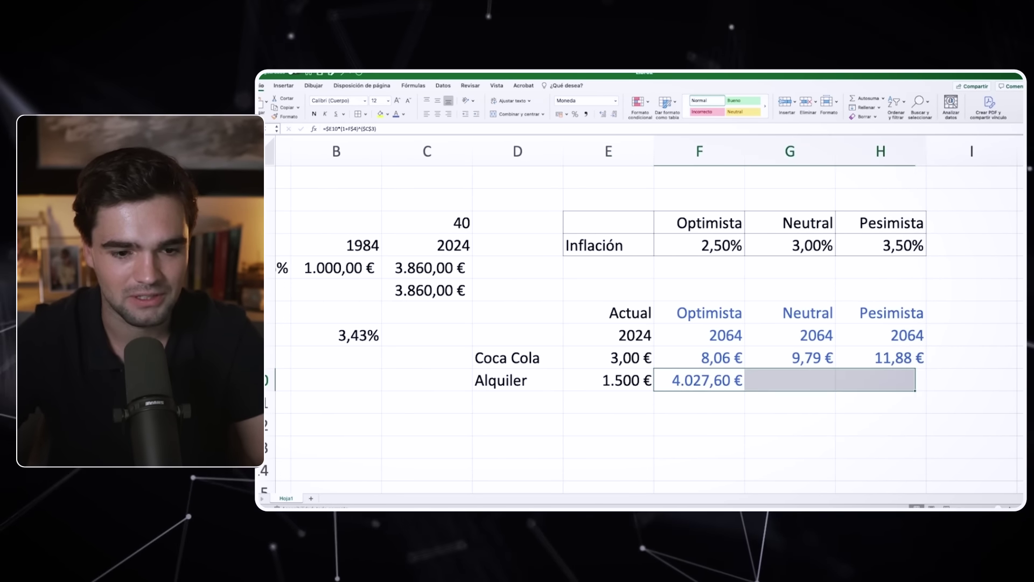
key("ctrl+r")
key("Left")
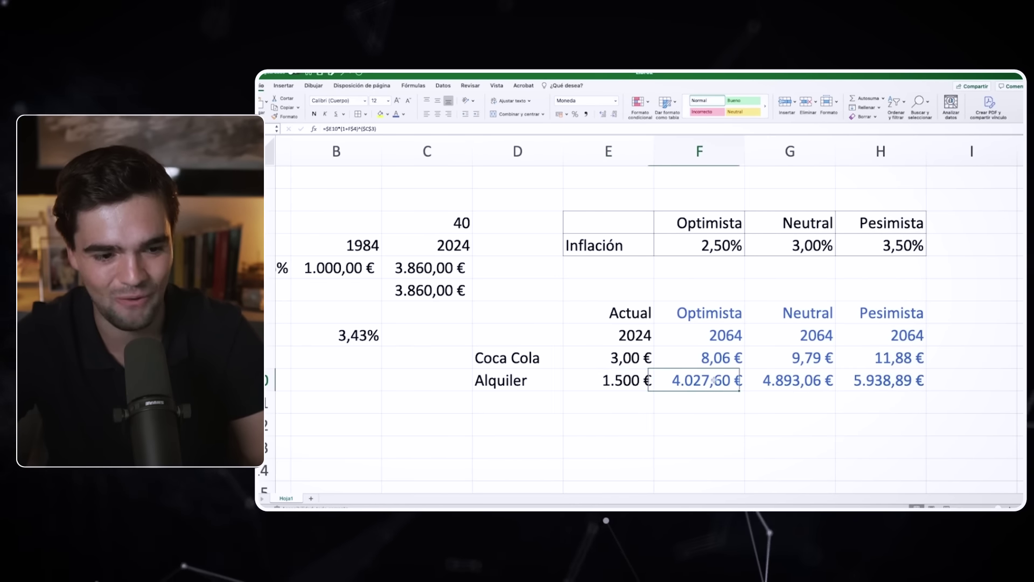
Check the cell references in the Alquiler projection formulas in F10, G10 and H10
double_click(714, 381)
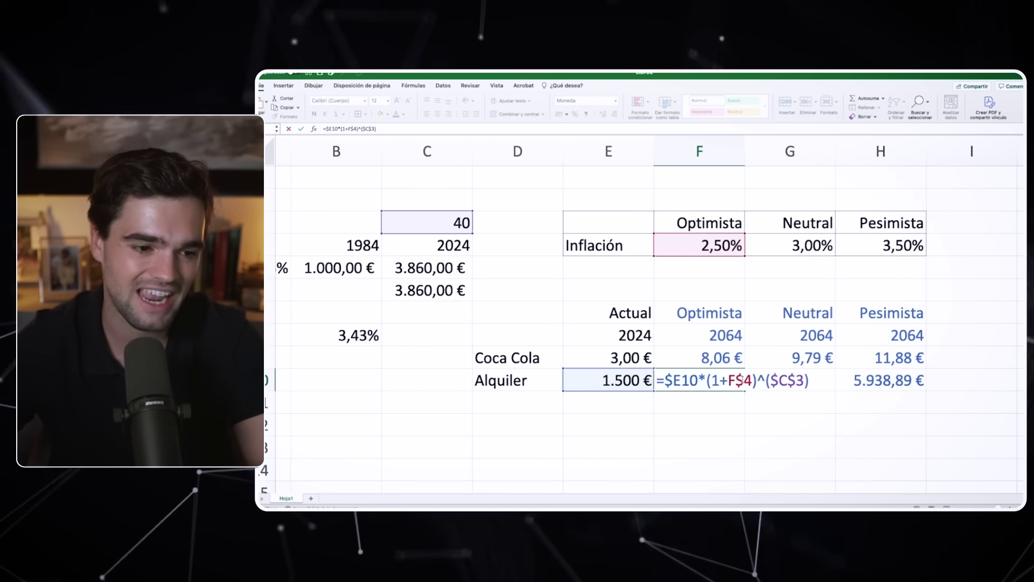
key("Return")
double_click(778, 380)
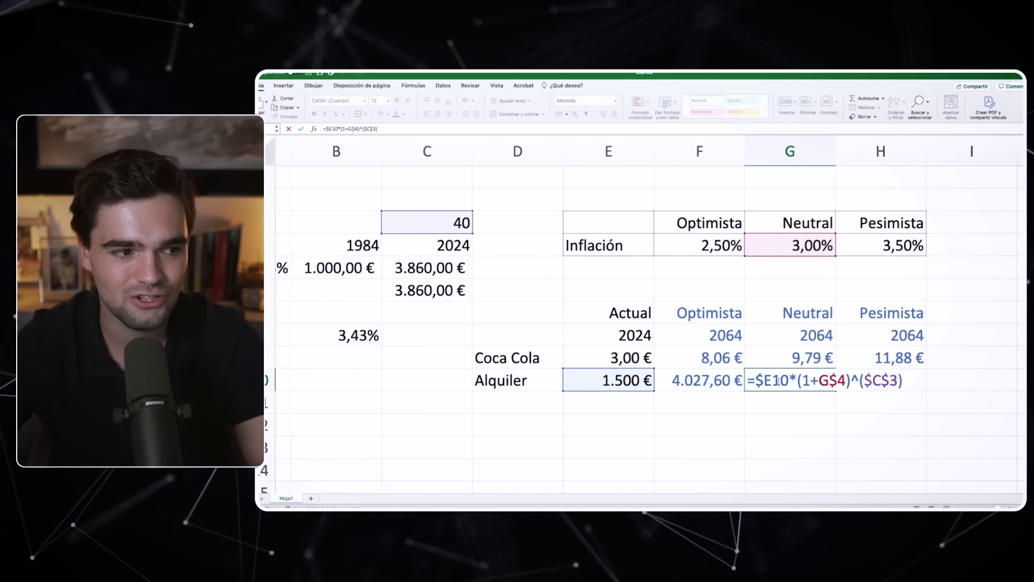
key("Return")
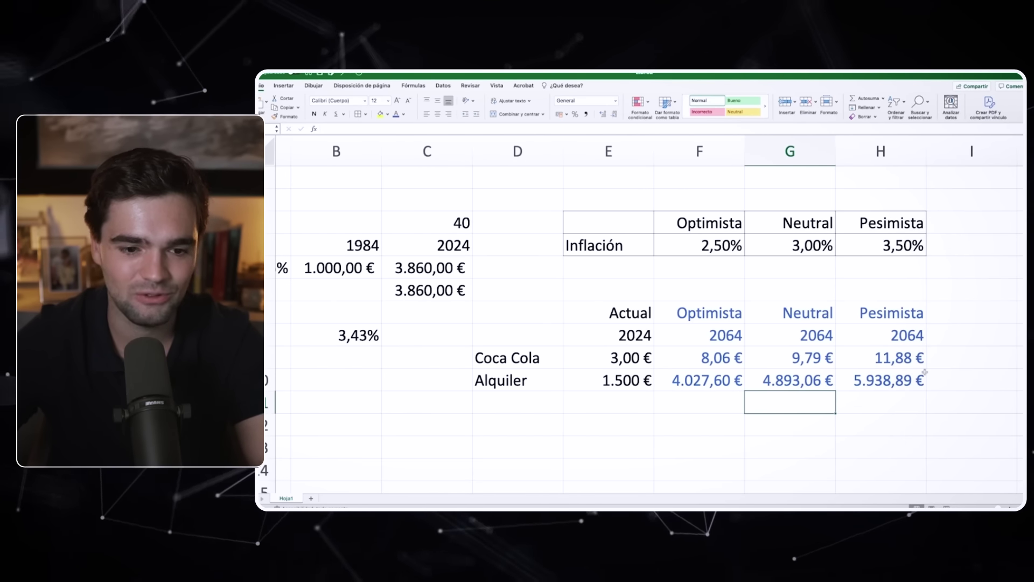
double_click(905, 381)
key("Return")
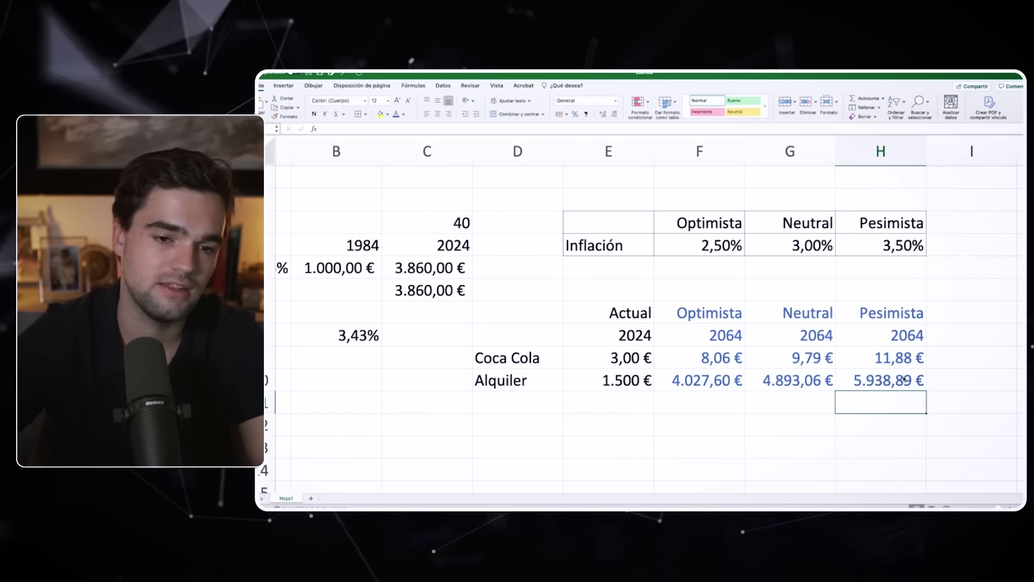
Add a row below Alquiler labelled "Porsche" in D11, with a 2024 price of 164000 € in E11
left_click(525, 409)
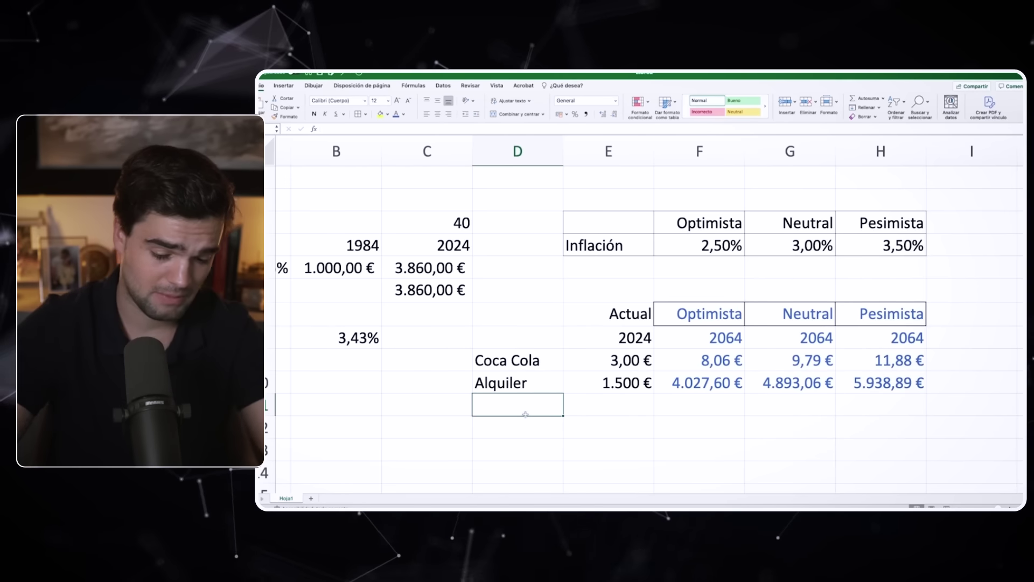
type("Porsche")
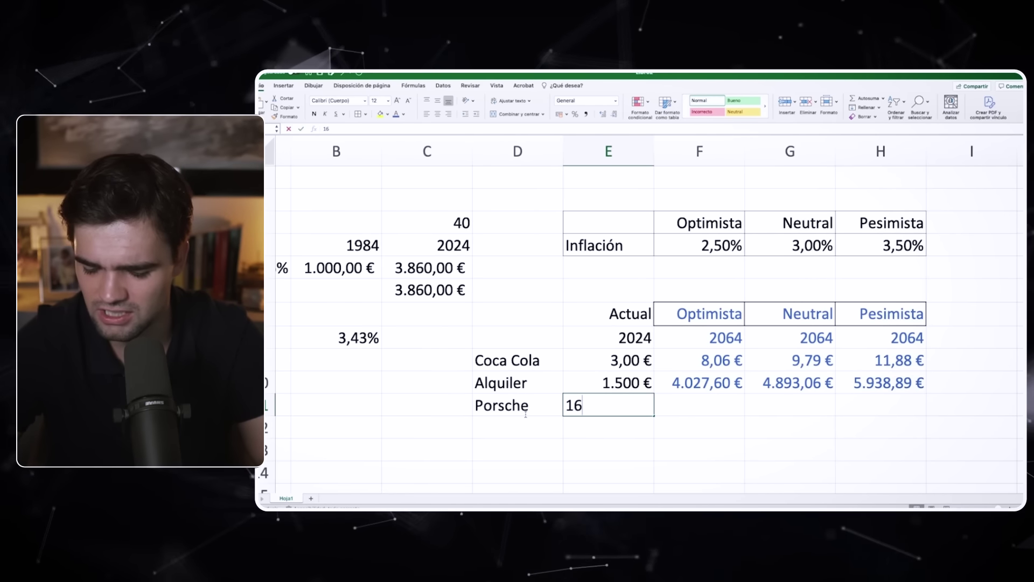
type("164000")
key("Return")
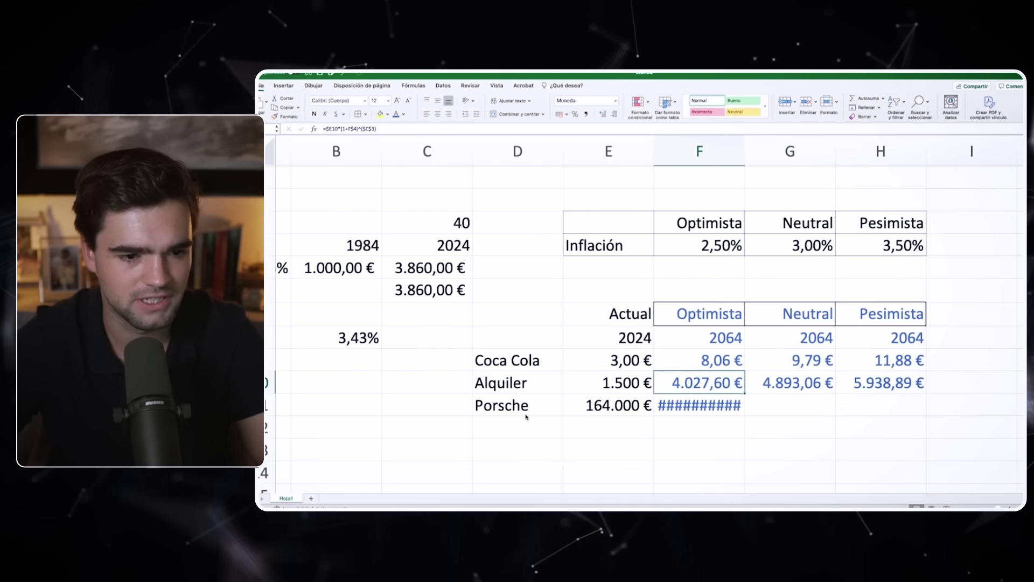
Extend the projection formula through the Porsche row by filling it from F11 across G11:H11
key("Down")
key("shift+Right")
key("shift+Right")
key("ctrl+r")
key("Left")
Widen columns F to H to fit the projected Porsche prices
left_click(706, 151, "shift")
left_click_drag(881, 152, 739, 155)
double_click(746, 154)
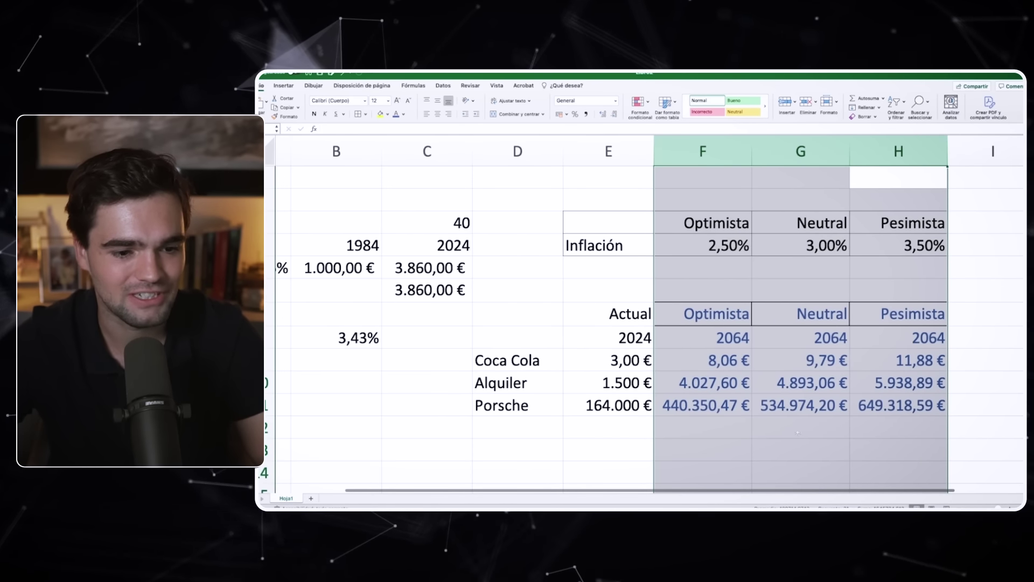
left_click(799, 428)
left_click(684, 401)
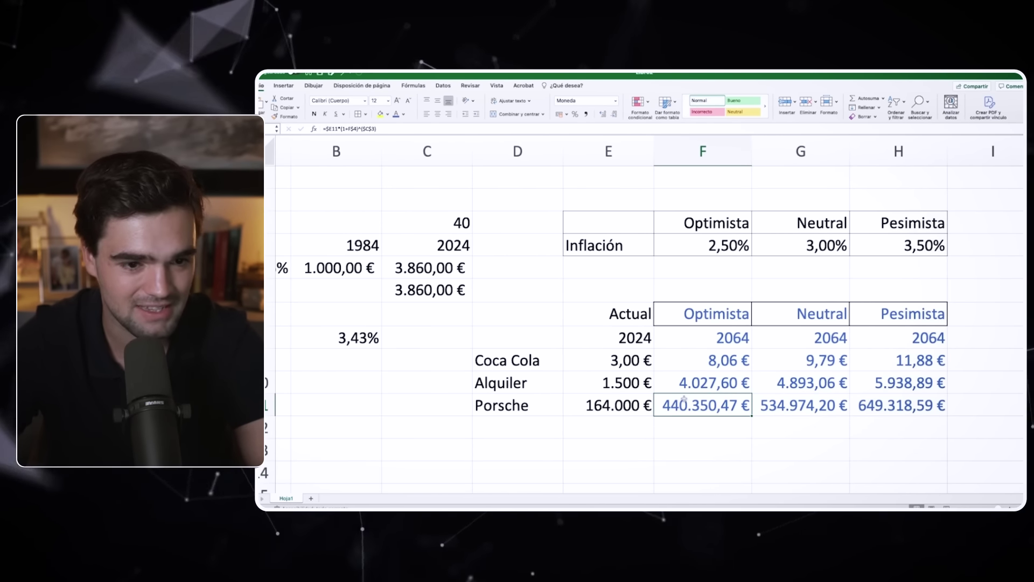
Add a row below Porsche labelled "Casa" in D12, with a 2024 price of 400000 in E12
key("Left")
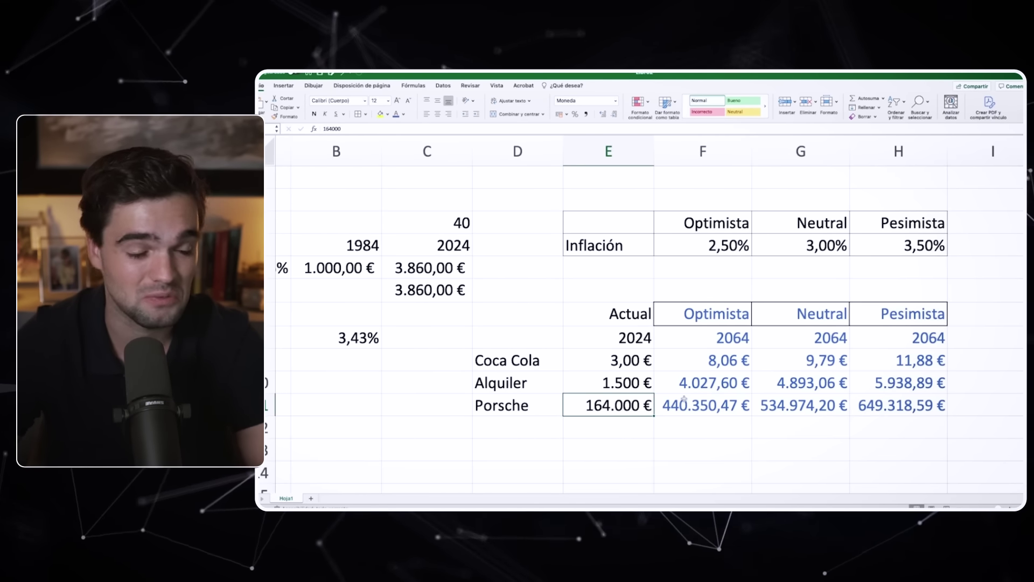
key("Left")
key("Down")
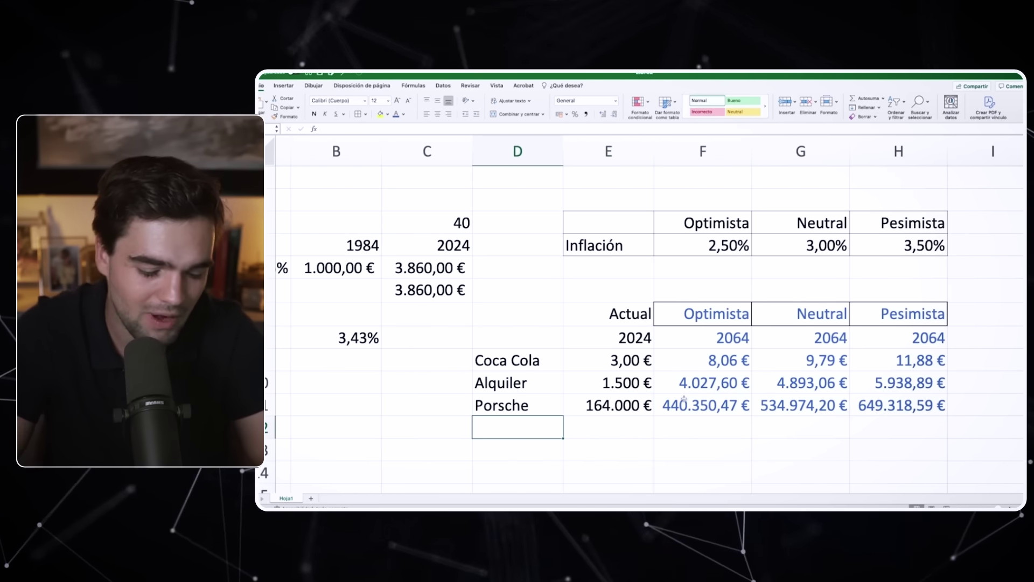
type("Casa")
key("Return")
key("Up")
key("Right")
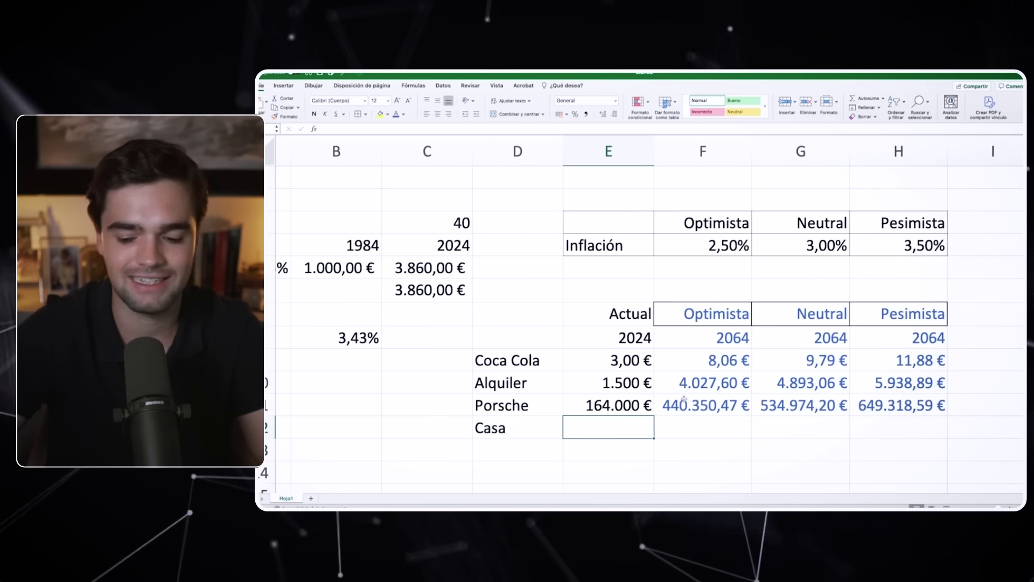
type("400000")
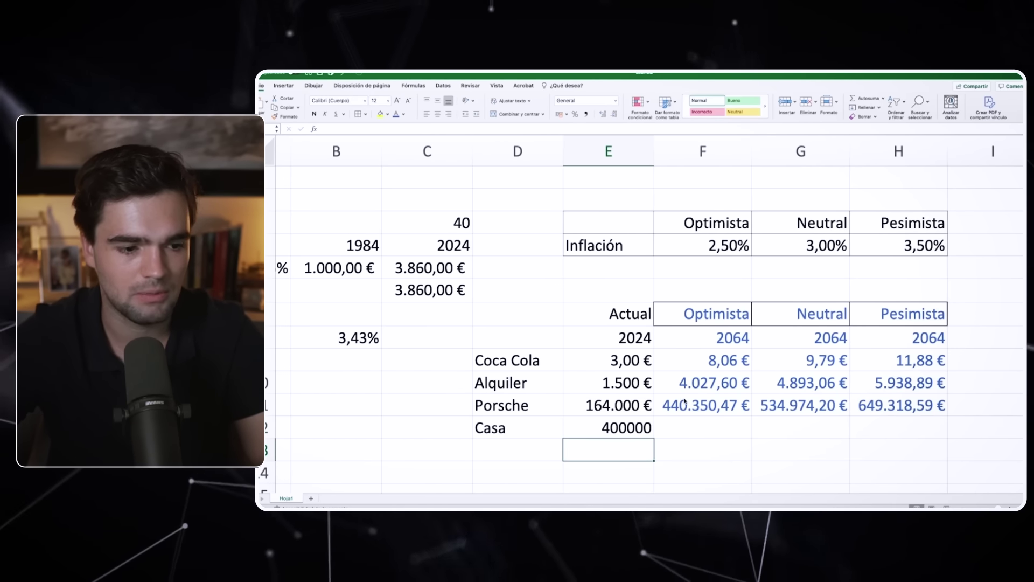
type("14")
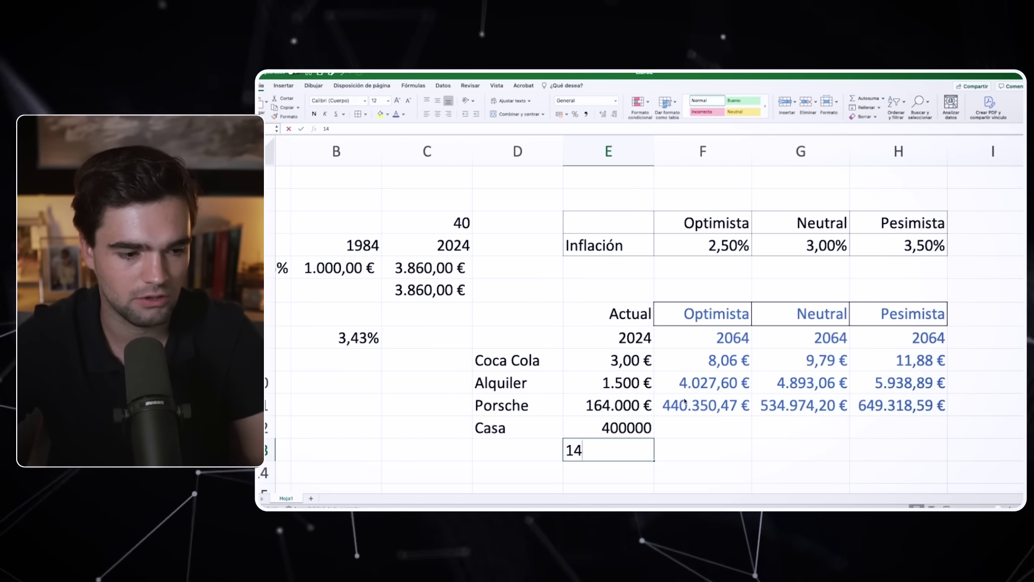
key("BackSpace")
key("BackSpace")
type("1")
key("Up")
key("Down")
key("BackSpace")
Format the Casa price in E12 as euro currency without decimals
key("Up")
key("super+1")
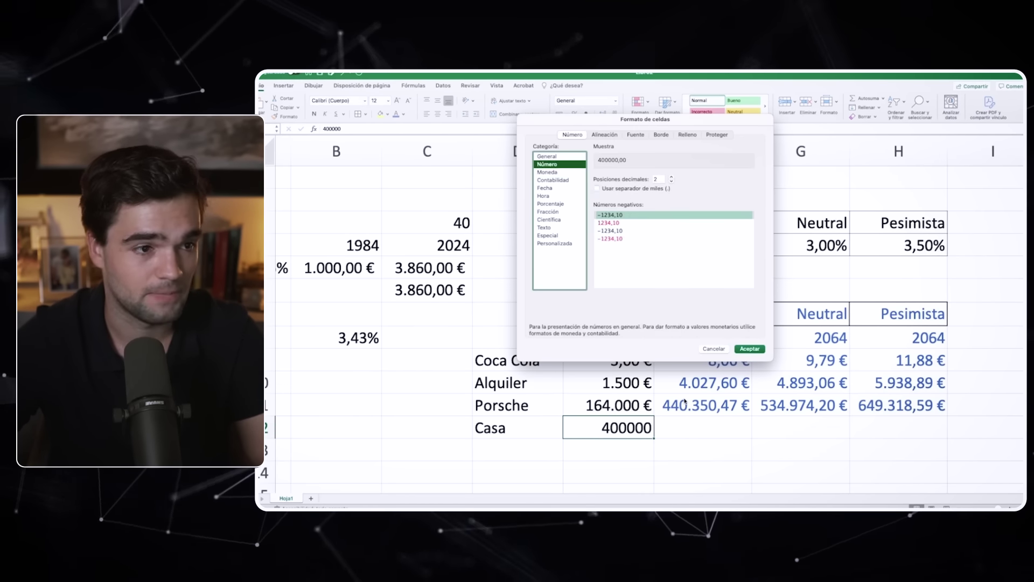
key("Up")
key("Down")
key("Up")
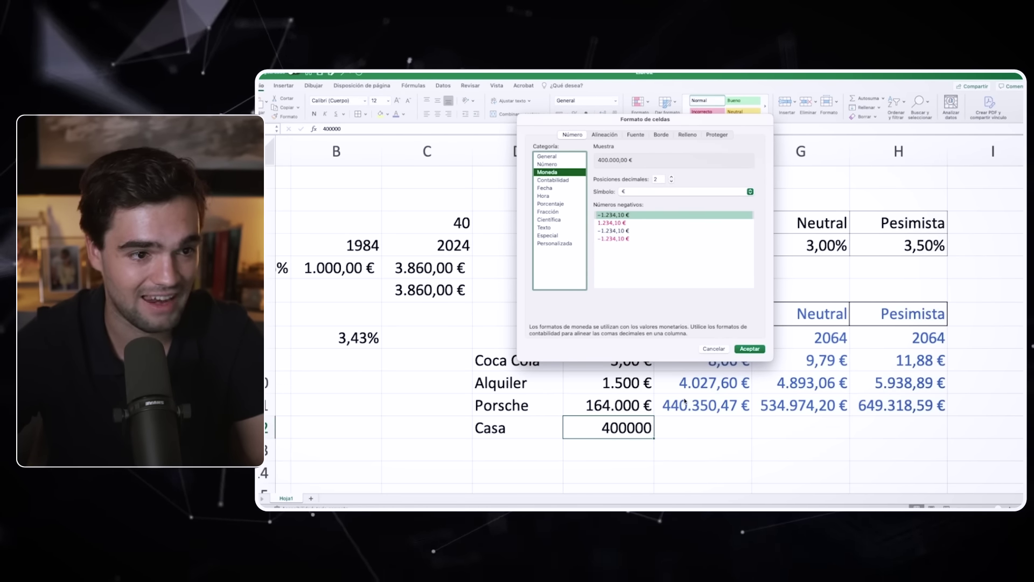
key("Return")
Copy the Porsche projection formula down to the Casa row across F12:H12 and widen columns F to H to fit
left_click(685, 402)
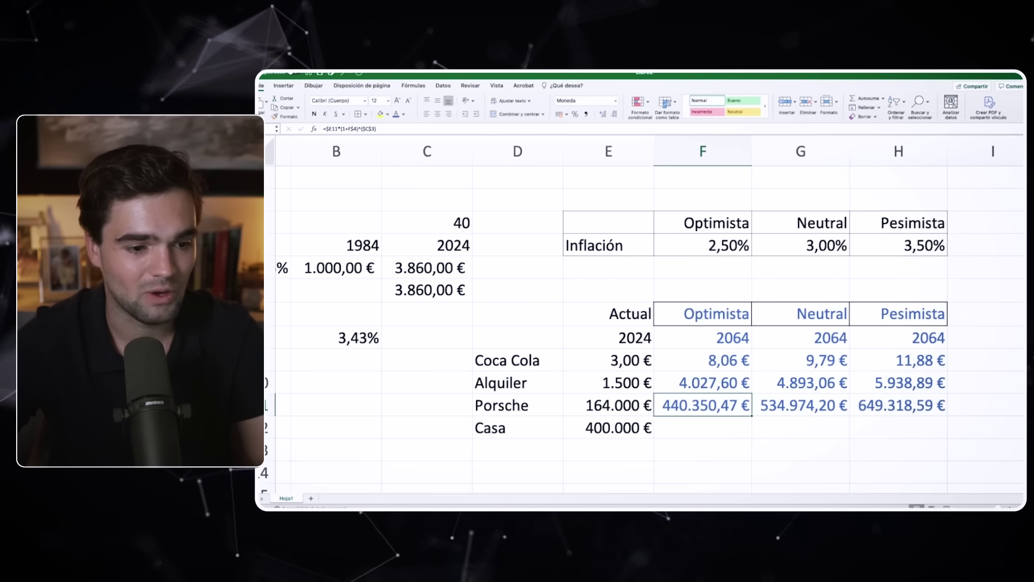
key("Right")
key("Up")
key("shift+Down")
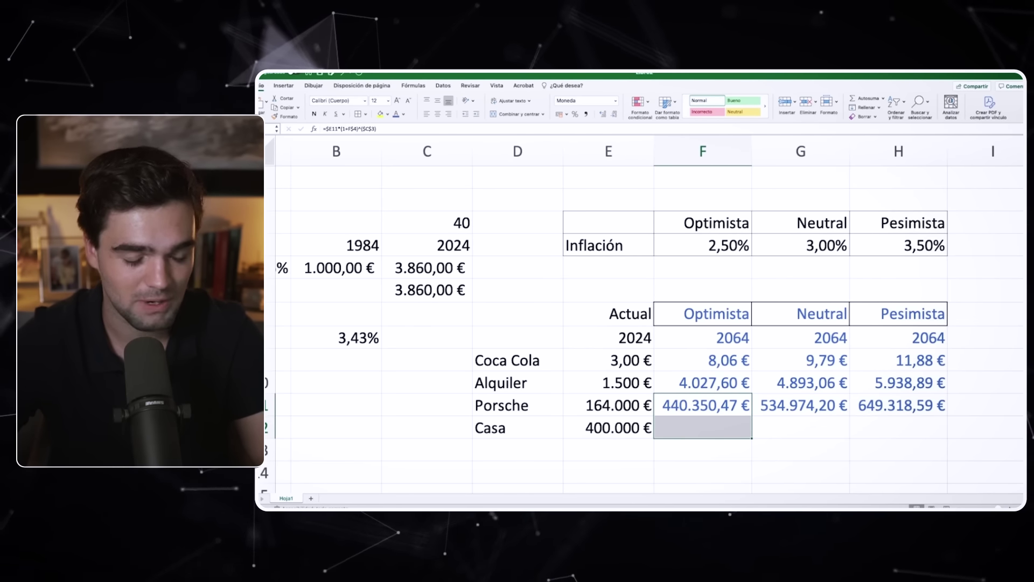
key("shift+Up")
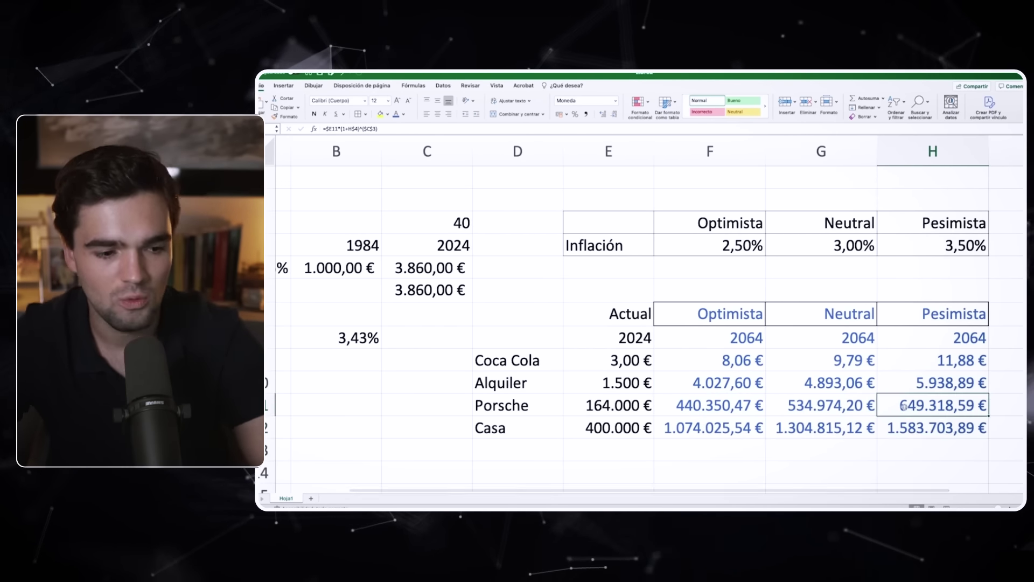
key("Down")
key("Down")
key("Left")
key("Left")
key("Up")
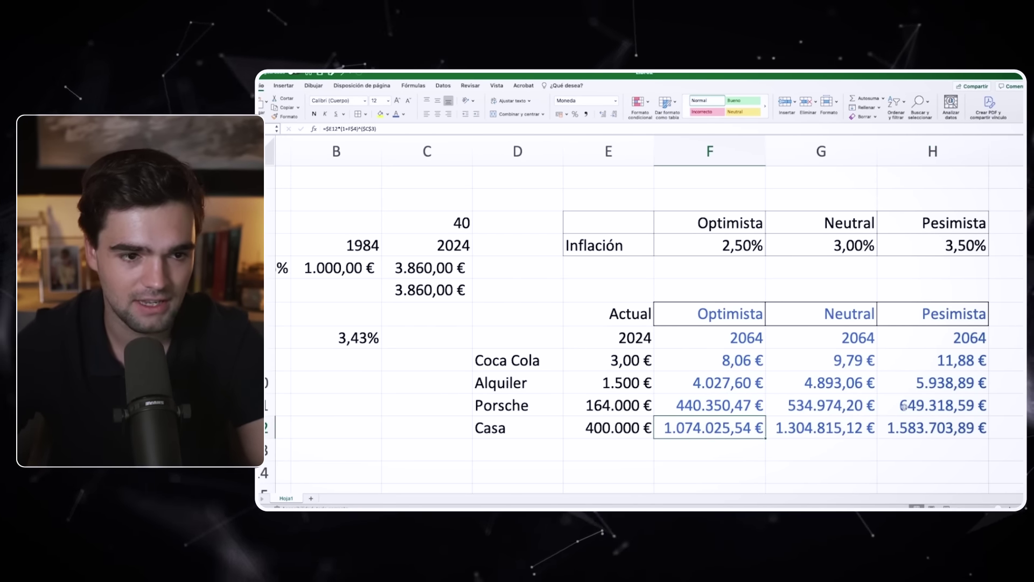
Check the Casa projection formulas in F12, G12 and H12 and compare the prices across the three scenarios
key("Right")
key("Right")
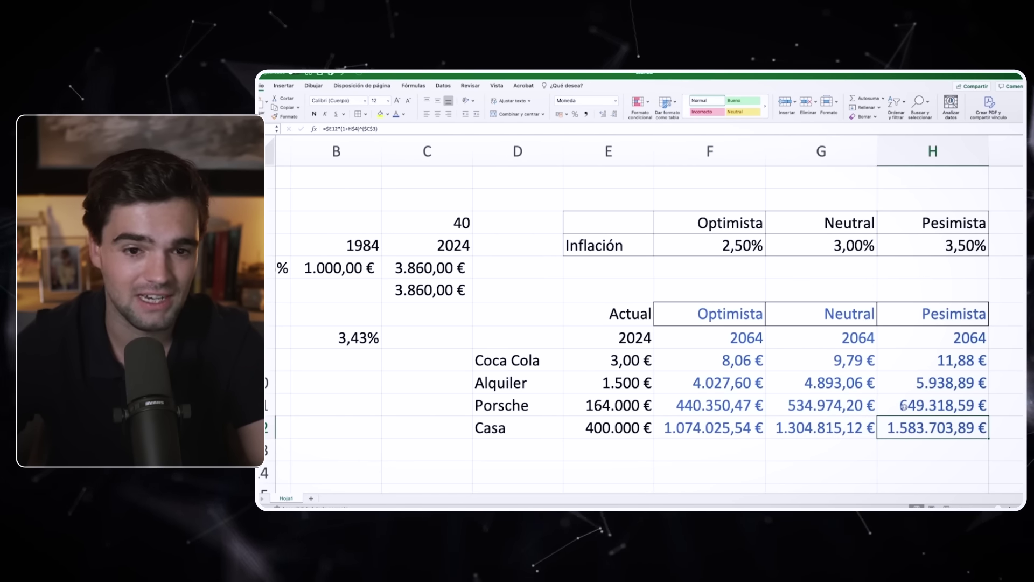
key("Left")
key("Left")
key("Right")
key("Right")
key("Left")
key("Left")
key("Right")
key("Left")
key("Left")
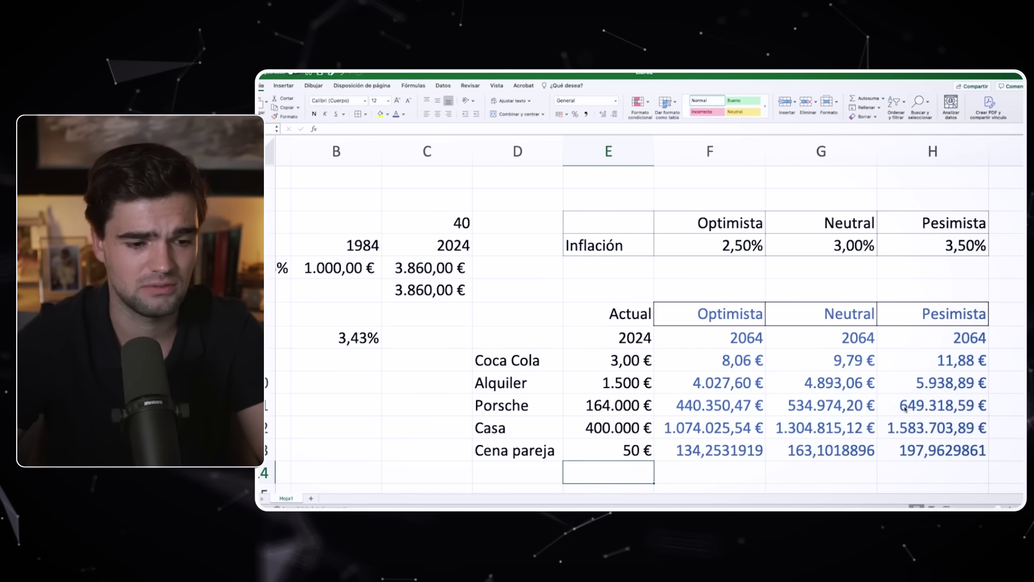
Fill the Casa projection with its euro format down to the Cena pareja row in F13 and across G13:H13
key("Right")
key("Up")
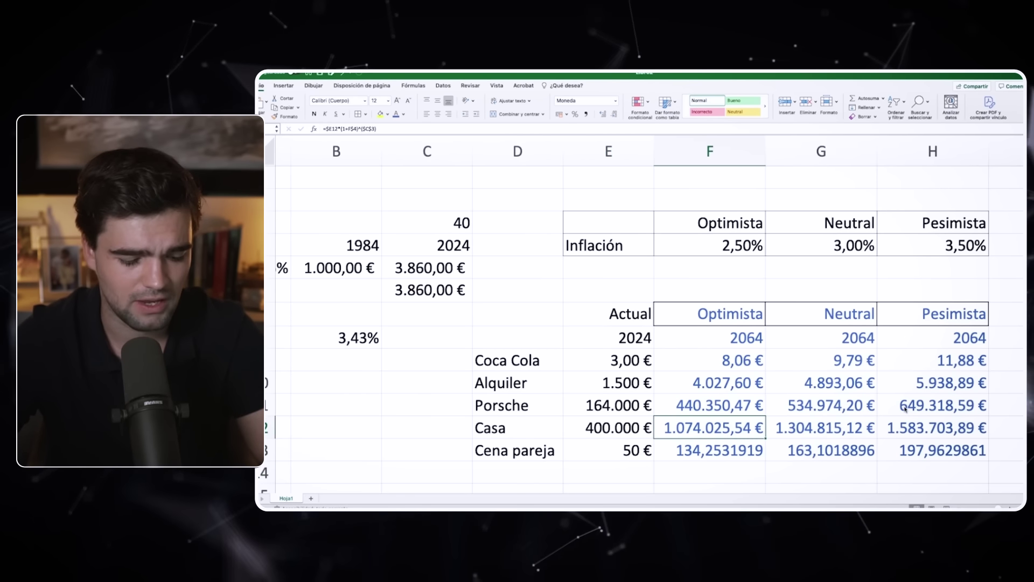
key("shift+Down")
key("ctrl+d")
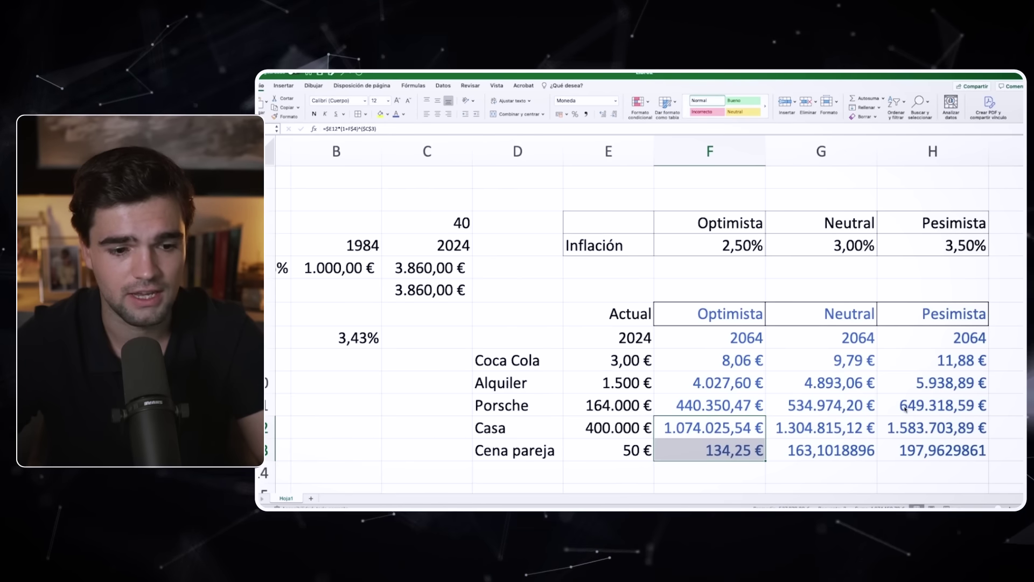
key("Down")
key("shift+Right")
key("shift+Right")
key("ctrl+r")
key("Down")
key("Left")
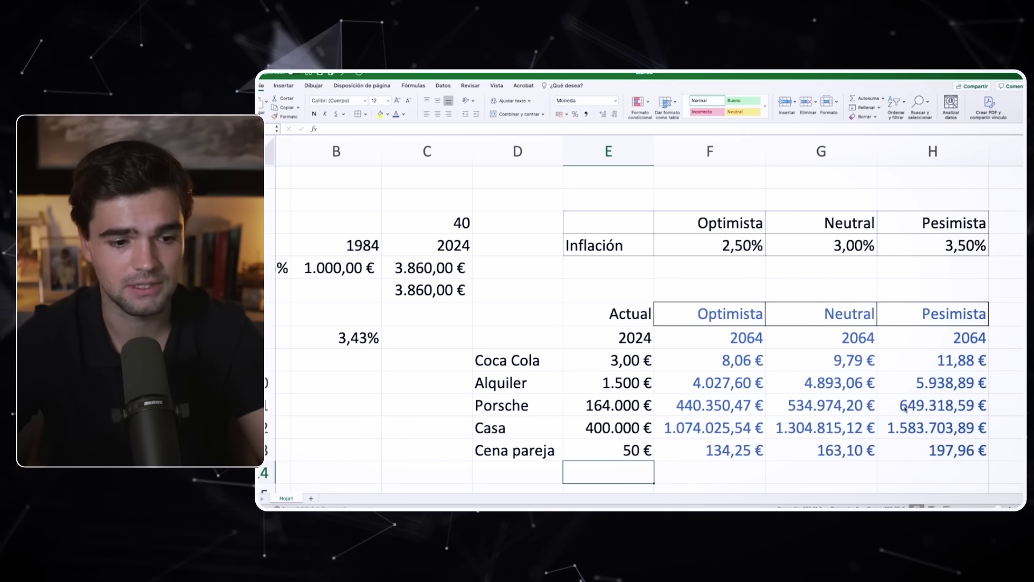
Compare the Cena pareja projections across the scenarios with the current and projected prices in the rows above
key("Up")
key("Right")
key("Right")
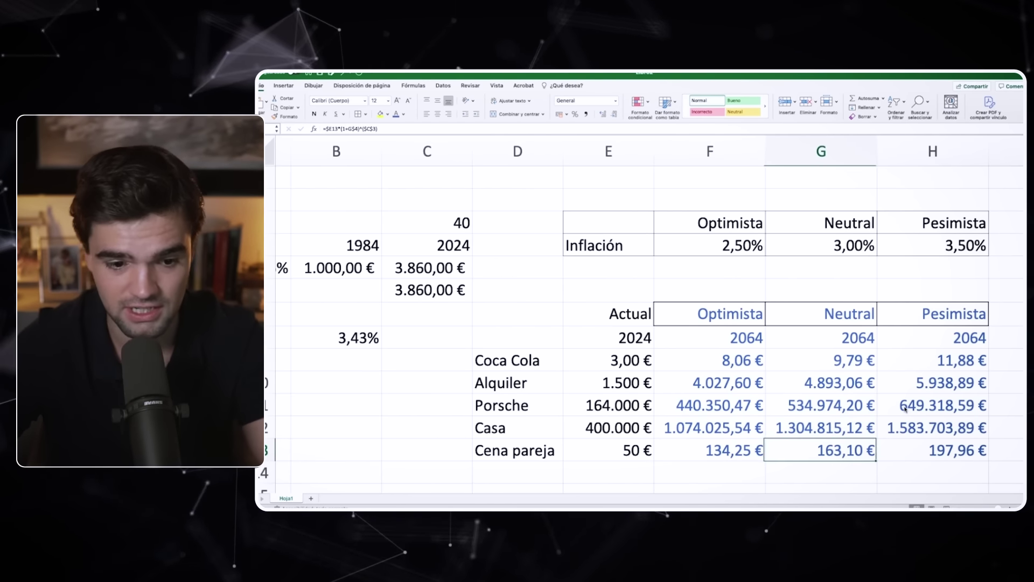
key("Left")
key("Left")
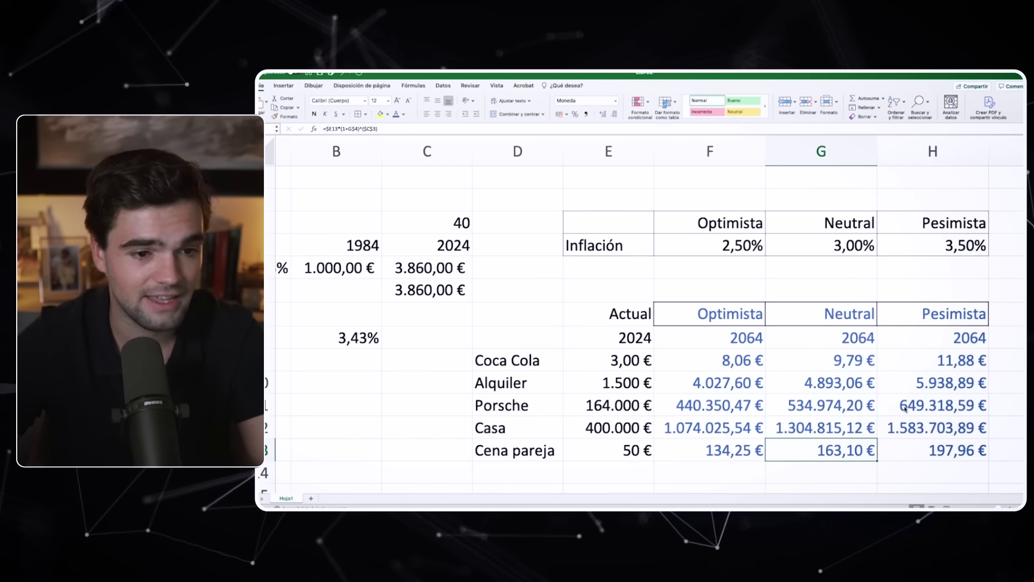
key("Up")
key("Up")
key("Up")
key("Up")
key("Up")
key("Down")
key("Down")
key("Down")
key("Down")
key("Down")
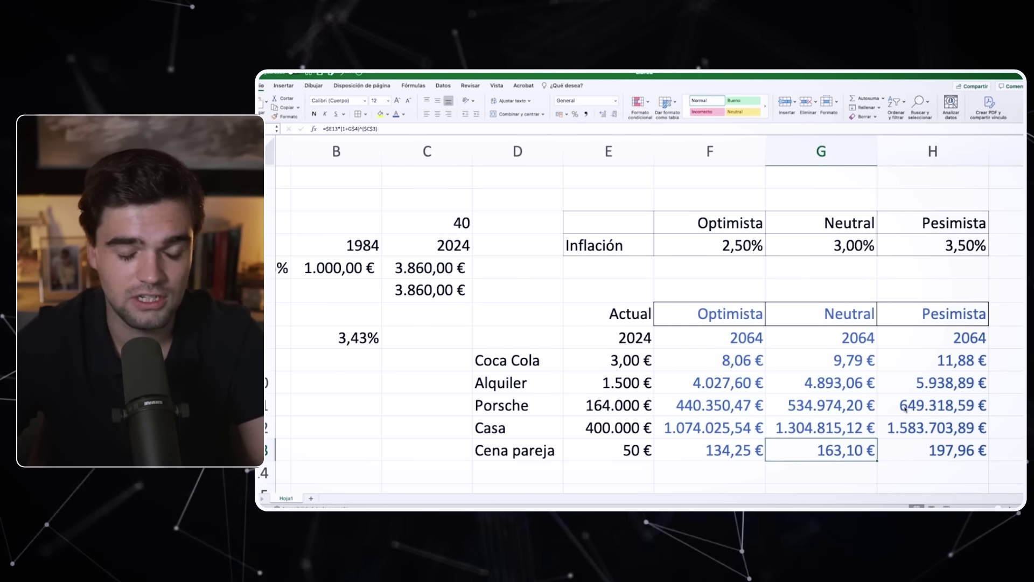
key("Left")
key("Left")
key("Up")
key("Up")
key("Up")
key("Up")
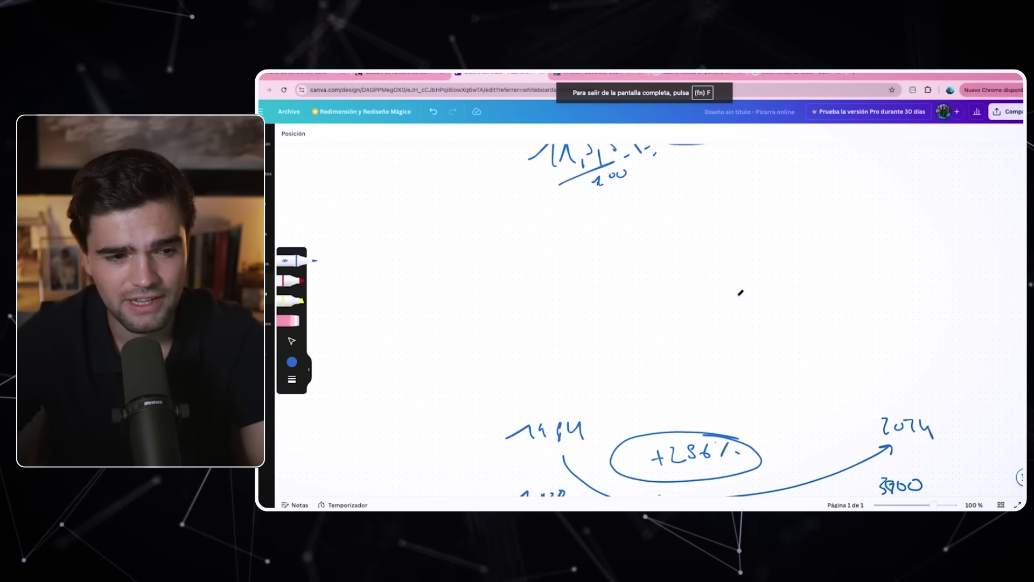
Switch to the Canva whiteboard and handwrite the future value formula "VF = VA × (1 + i)^n" with the i circled
mouse_move(557, 252)
left_mouse_down()
mouse_move(577, 252)
mouse_move(587, 291)
left_mouse_up()
left_click_drag(587, 256, 603, 253)
left_click_drag(587, 273, 630, 264)
mouse_move(612, 272)
left_mouse_down()
mouse_move(660, 285)
mouse_move(660, 254)
left_mouse_up()
left_click_drag(672, 283, 672, 249)
mouse_move(673, 248)
left_mouse_down()
mouse_move(686, 272)
mouse_move(682, 263)
mouse_move(707, 266)
mouse_move(699, 266)
left_mouse_up()
left_click_drag(724, 238, 727, 279)
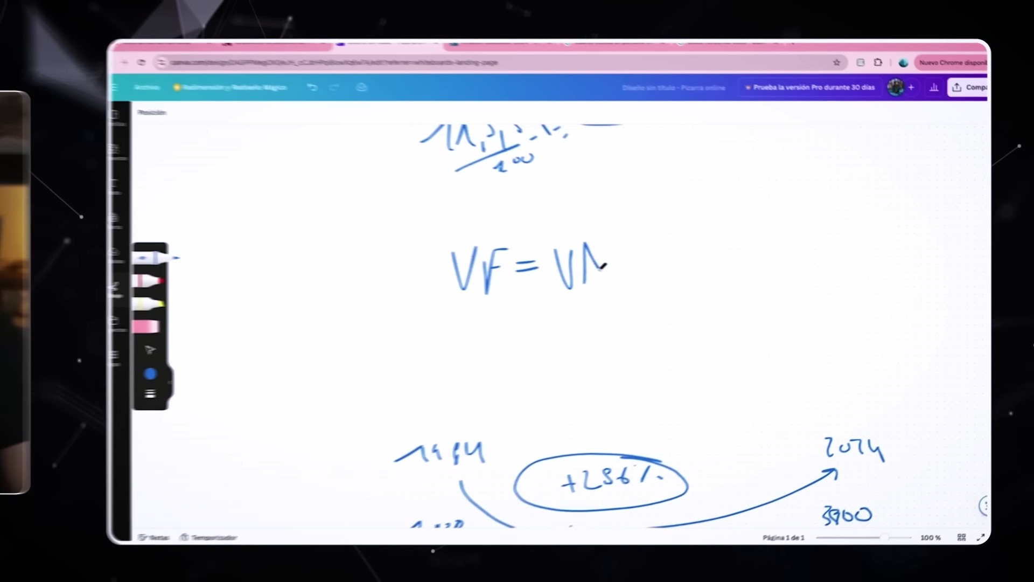
left_click_drag(638, 239, 636, 264)
left_click_drag(665, 240, 672, 255)
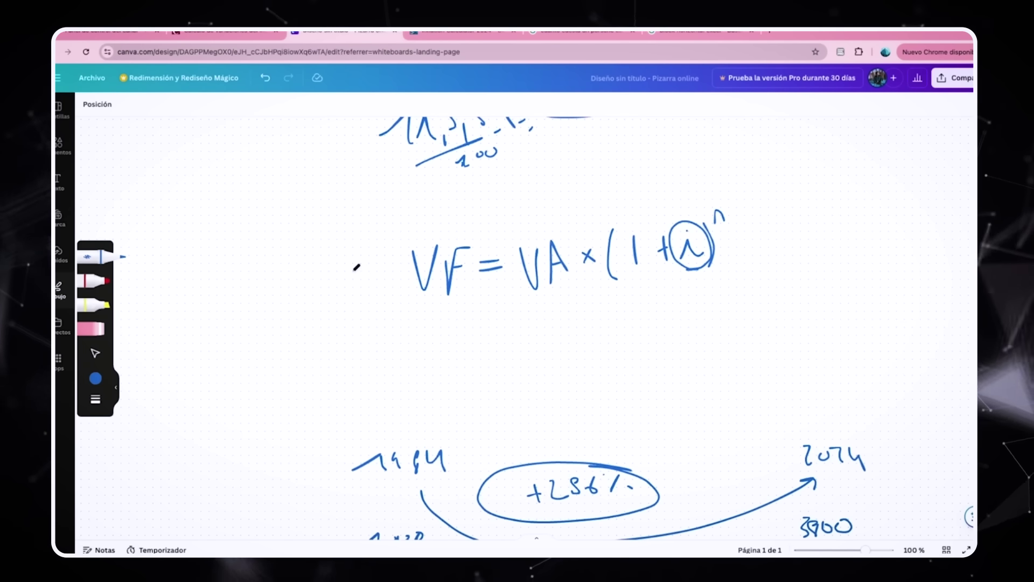
Mark VA with a curve and write "i < VF = ahorros" below the formula, with an arrow from "ahorros" to a circled i
left_click_drag(520, 296, 582, 286)
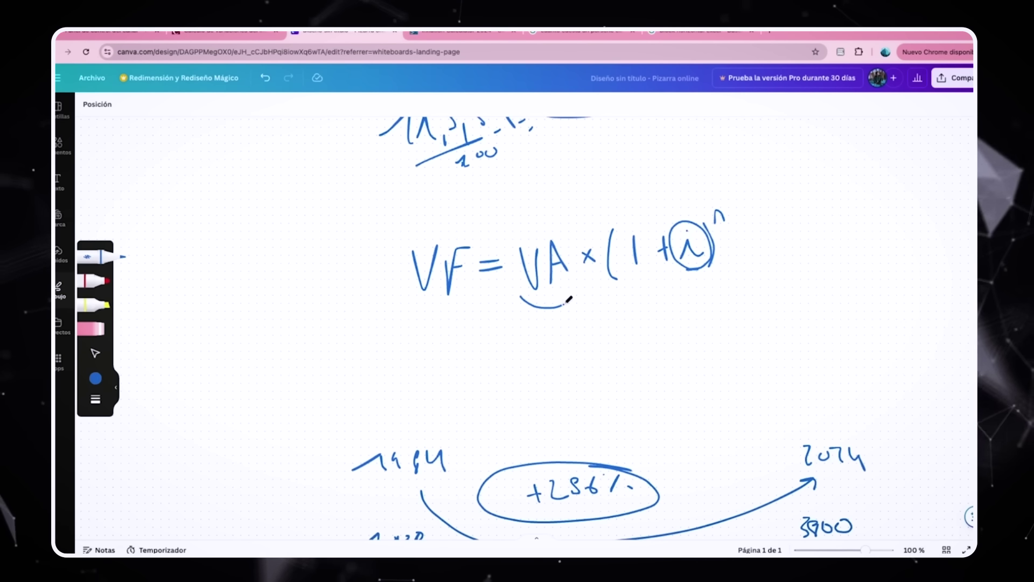
left_click_drag(538, 336, 587, 318)
mouse_move(528, 350)
left_mouse_down()
mouse_move(593, 326)
mouse_move(614, 356)
mouse_move(663, 322)
left_mouse_up()
left_click_drag(680, 325, 690, 311)
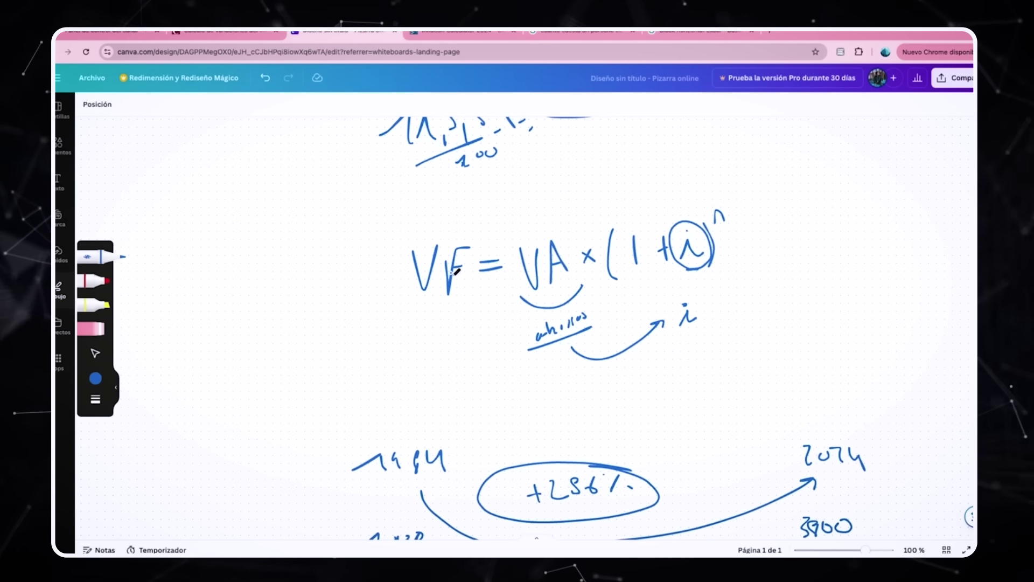
left_click_drag(692, 295, 714, 324)
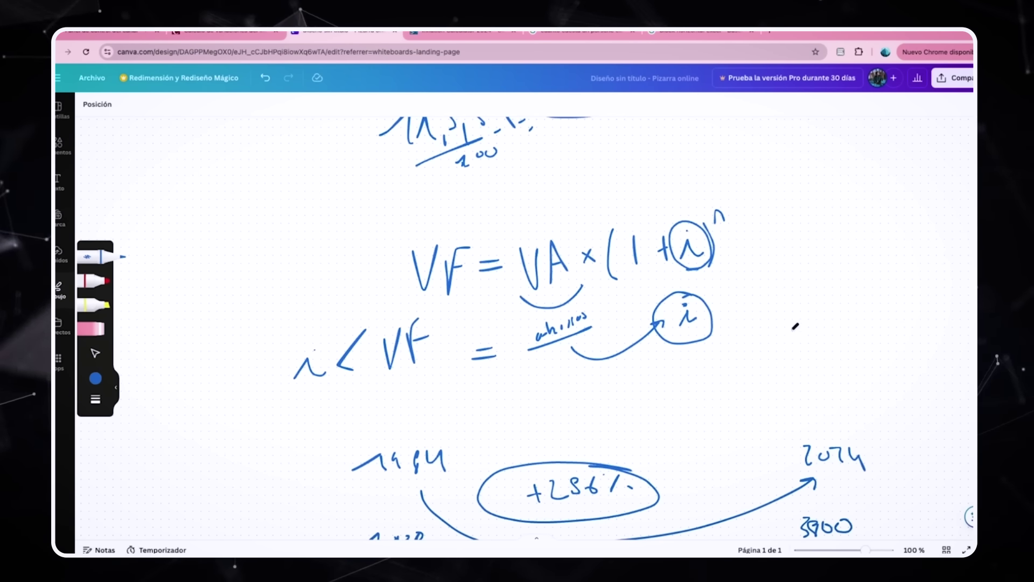
Write a circled "2 - 3%" beside the formula, with an arrow pointing up to a new "i"
mouse_move(750, 276)
left_mouse_down()
mouse_move(774, 295)
mouse_move(789, 284)
left_mouse_up()
mouse_move(803, 275)
left_mouse_down()
mouse_move(806, 291)
mouse_move(831, 276)
left_mouse_up()
mouse_move(835, 279)
left_mouse_down()
mouse_move(760, 308)
mouse_move(824, 259)
mouse_move(792, 243)
mouse_move(798, 224)
left_mouse_up()
left_click_drag(754, 197, 785, 194)
left_click(773, 173)
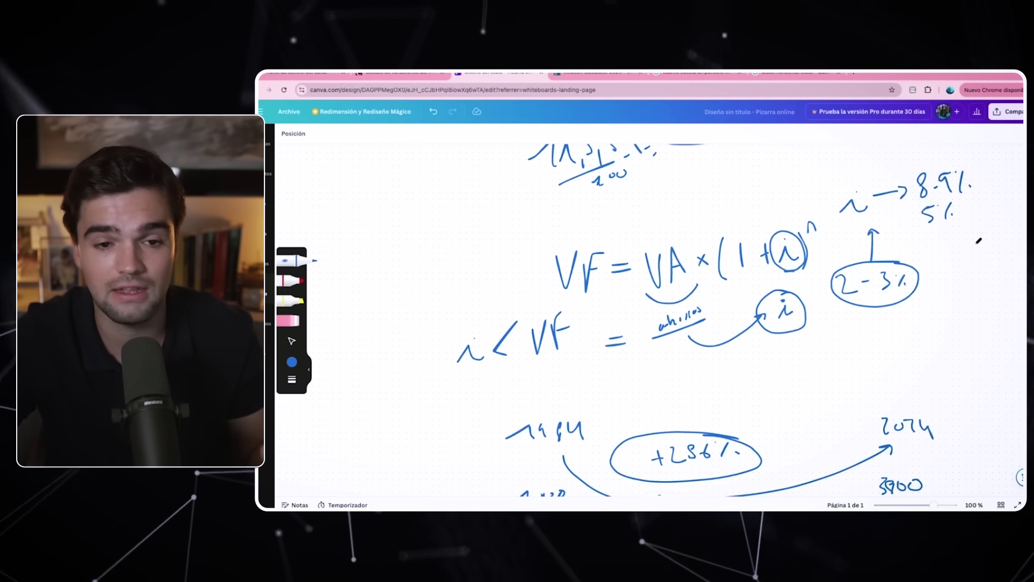
Draw a line beneath the 8-9% and 5% rates and write "3%" under it
left_click_drag(905, 239, 978, 225)
left_click_drag(930, 242, 937, 259)
left_click_drag(949, 242, 954, 253)
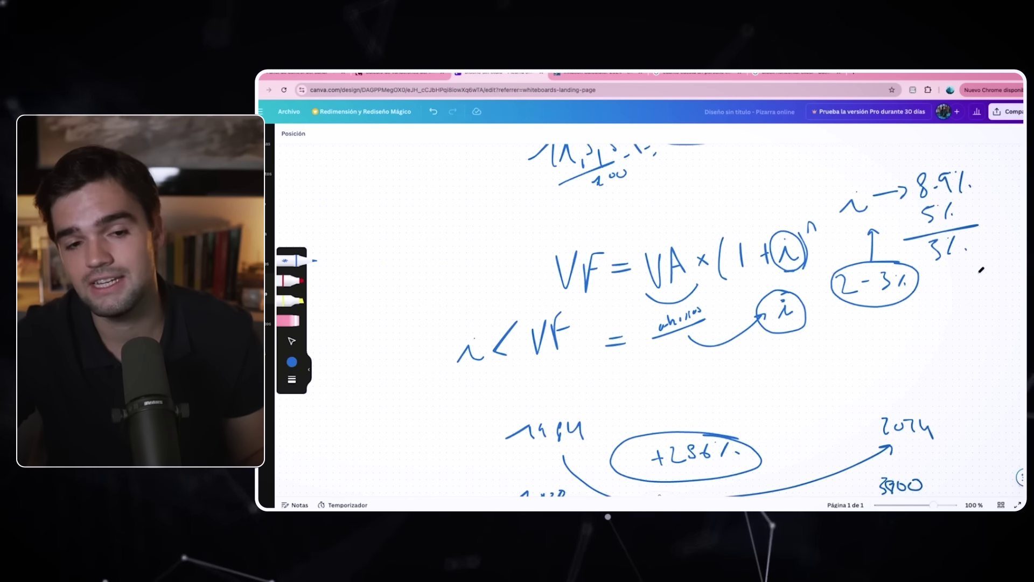